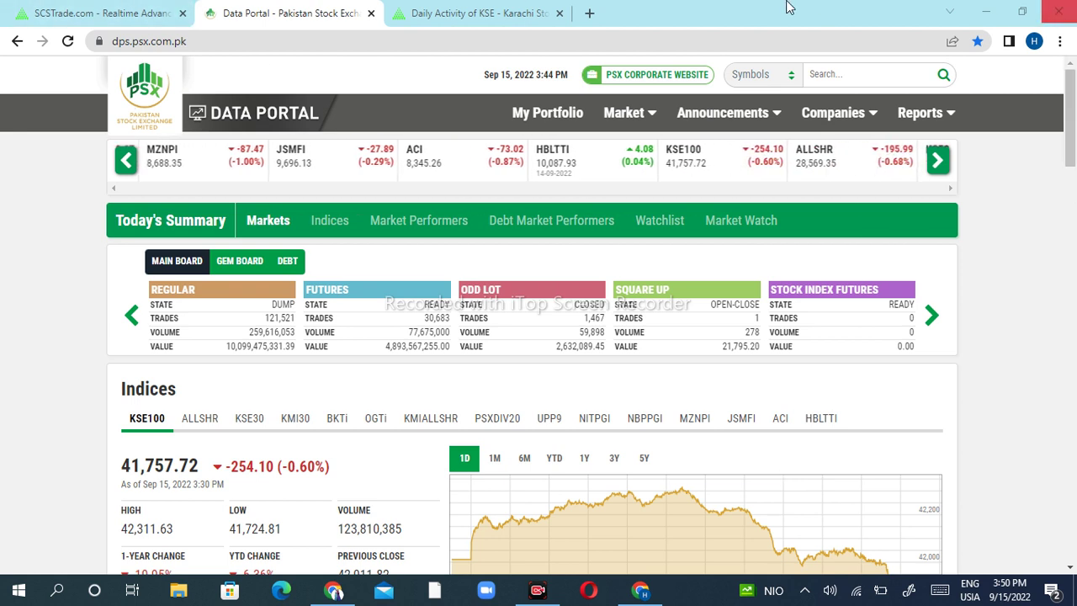
Review the KSE daily activity page and the PSX Data Portal page in the browser
drag(1073, 147, 1073, 177)
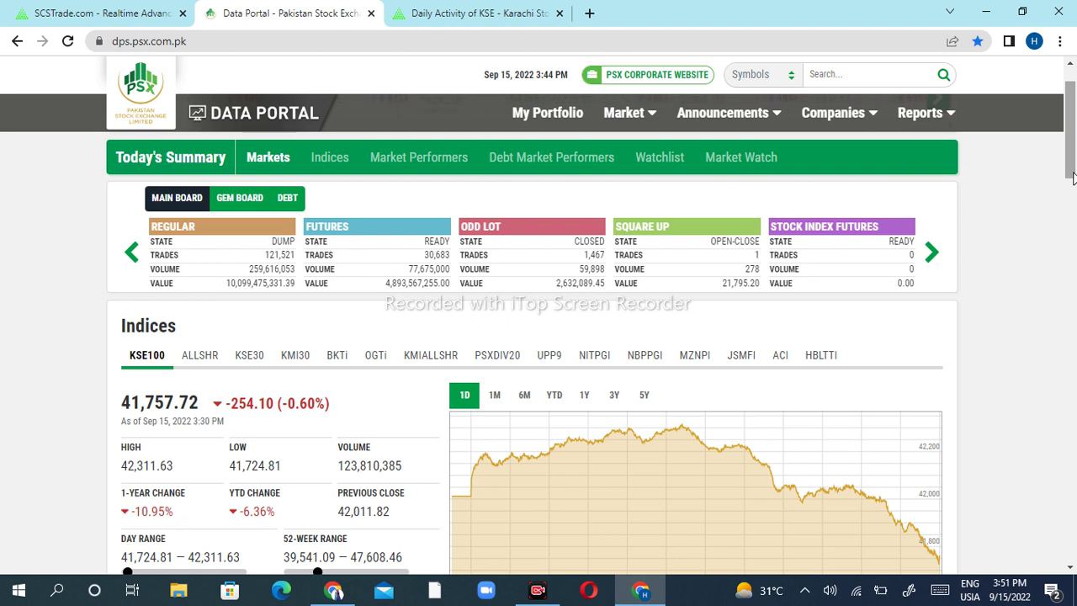
right_click(1072, 174)
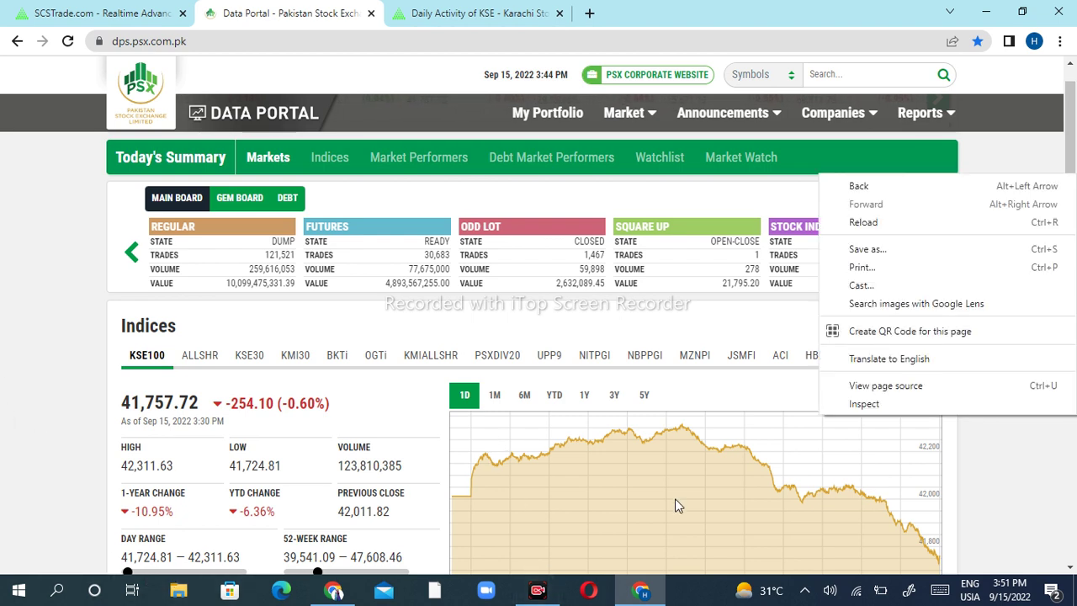
click(875, 559)
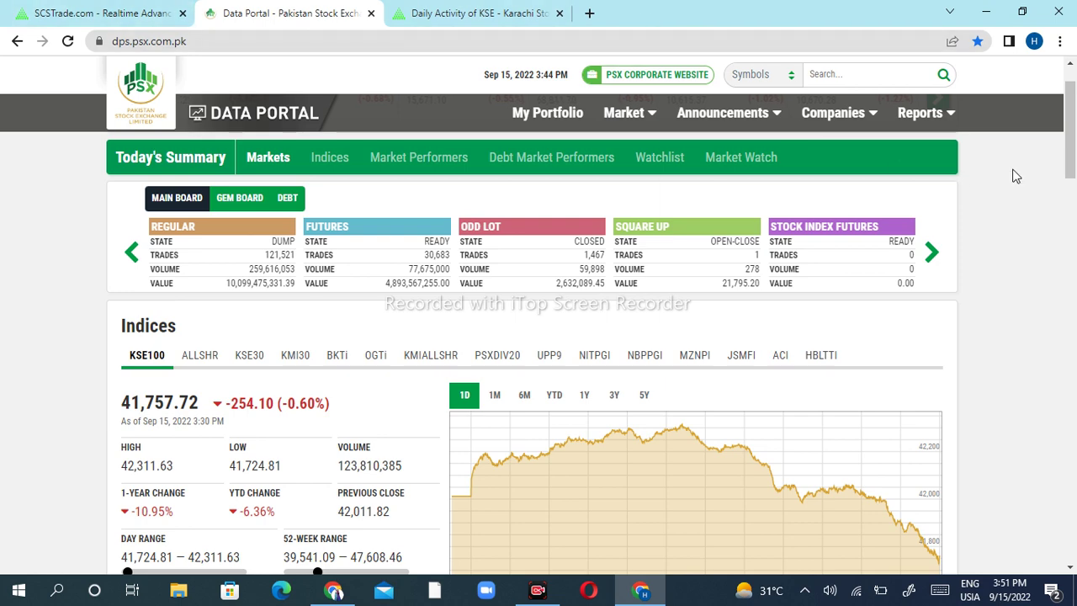
click(492, 10)
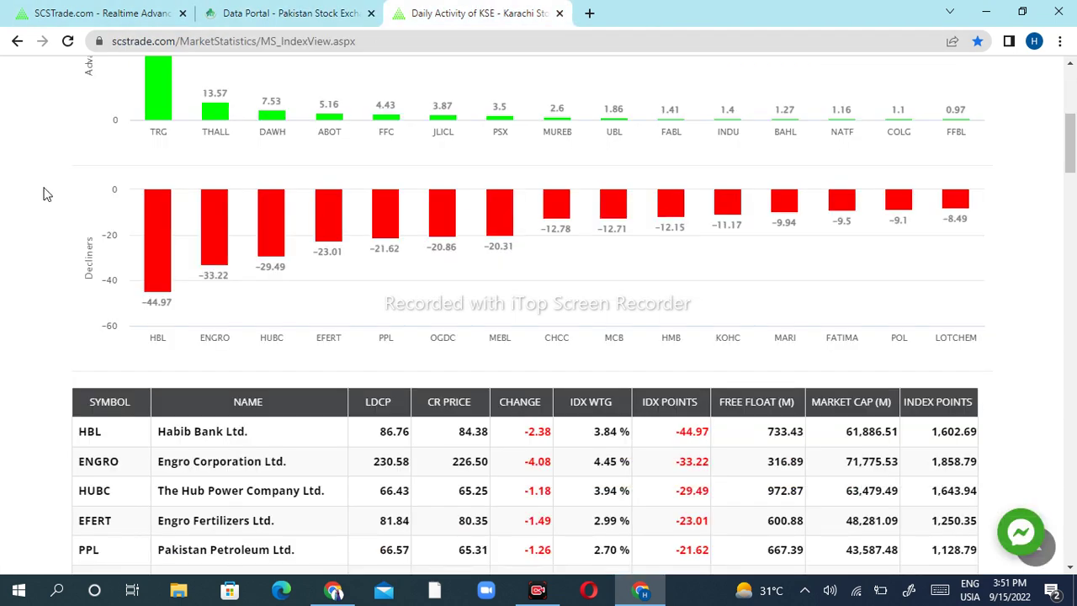
scroll(1063, 139, up, 1)
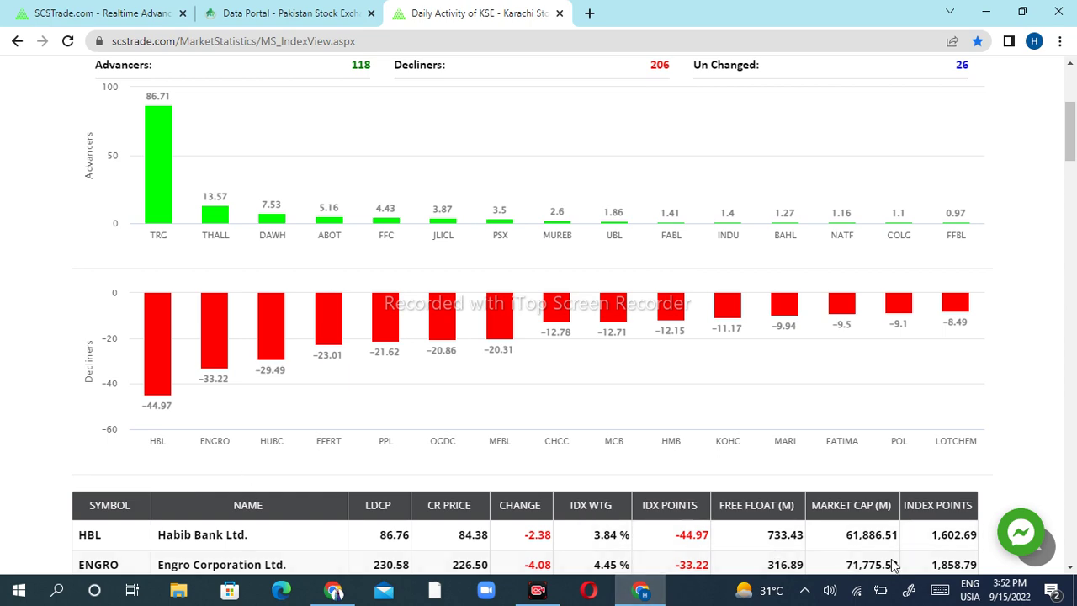
click(277, 10)
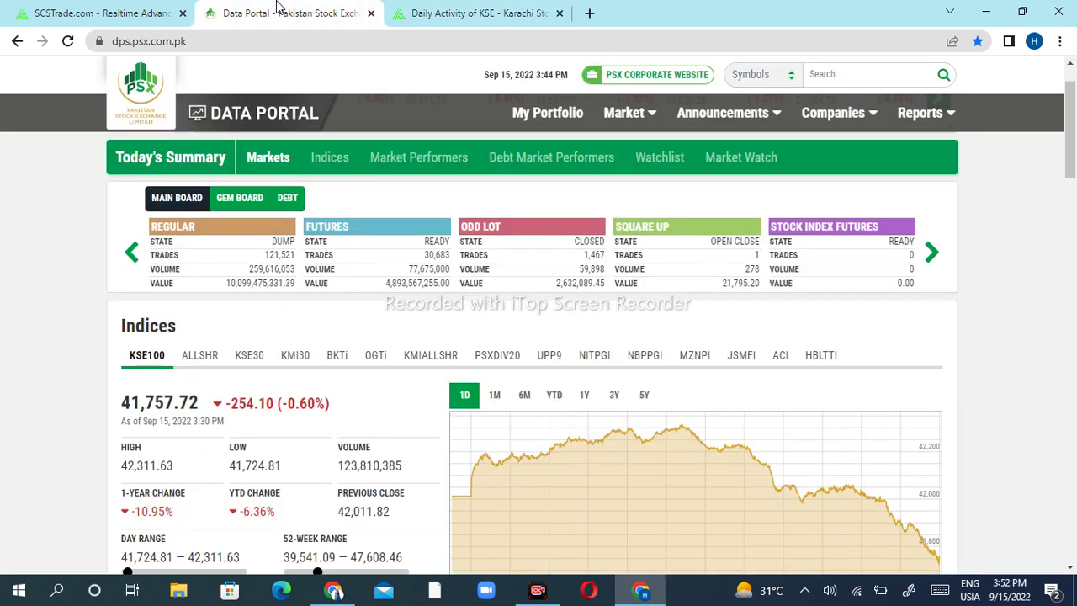
scroll(1069, 253, down, 3)
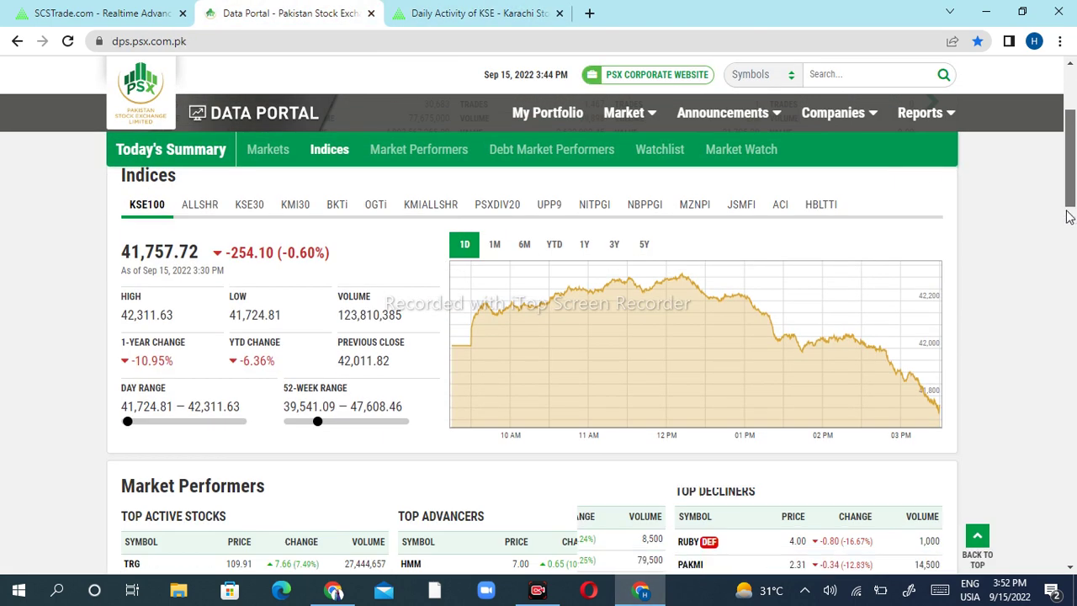
scroll(1061, 240, down, 1)
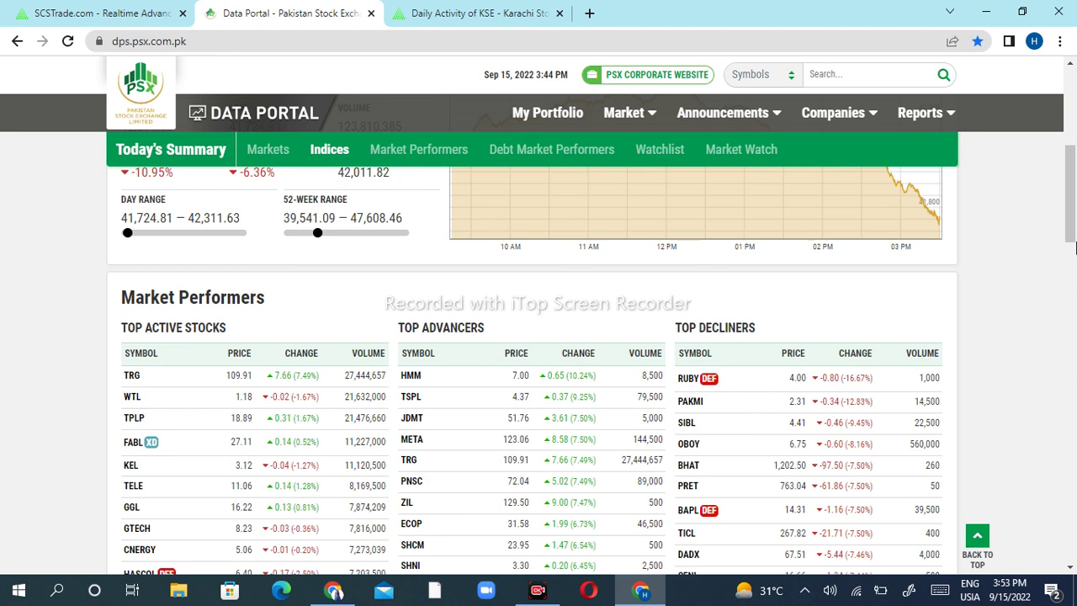
drag(1075, 246, 1069, 255)
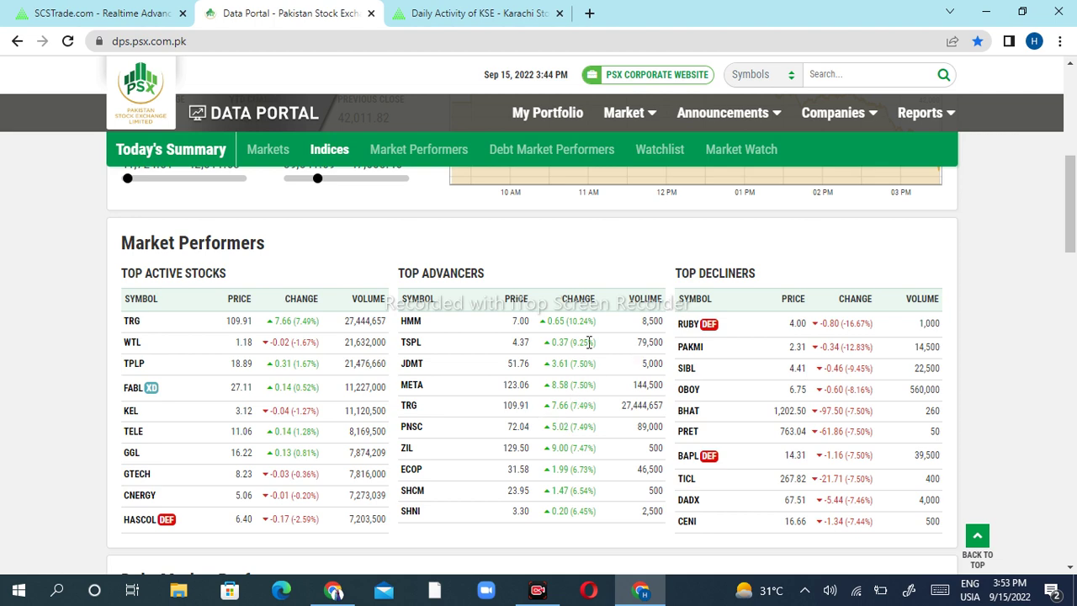
drag(1072, 224, 1071, 232)
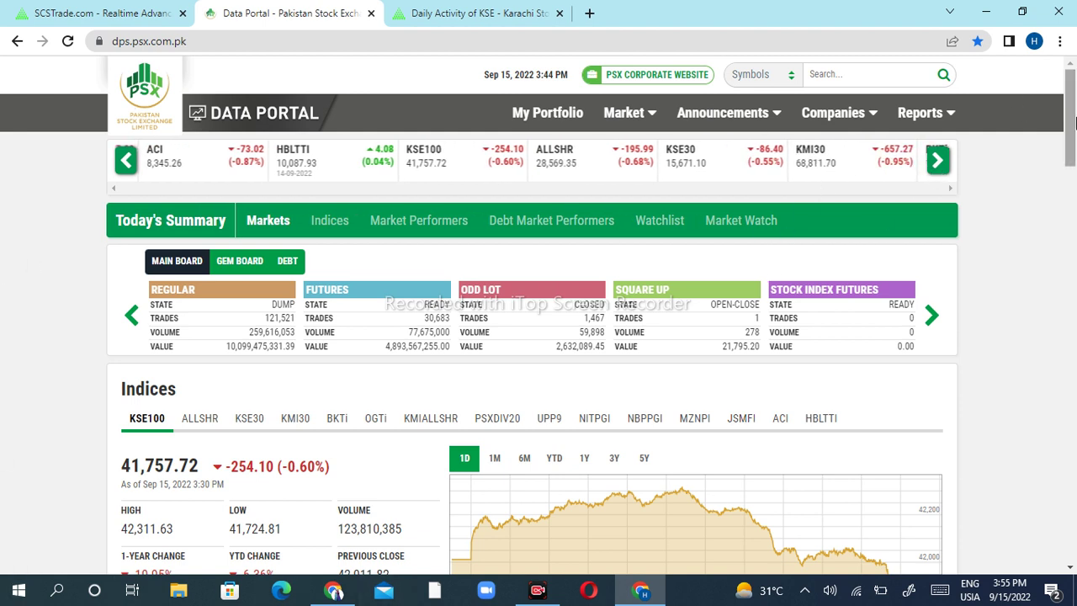
Show the KSE 100 chart on daily candles, reset the view and zoom into recent months
click(157, 7)
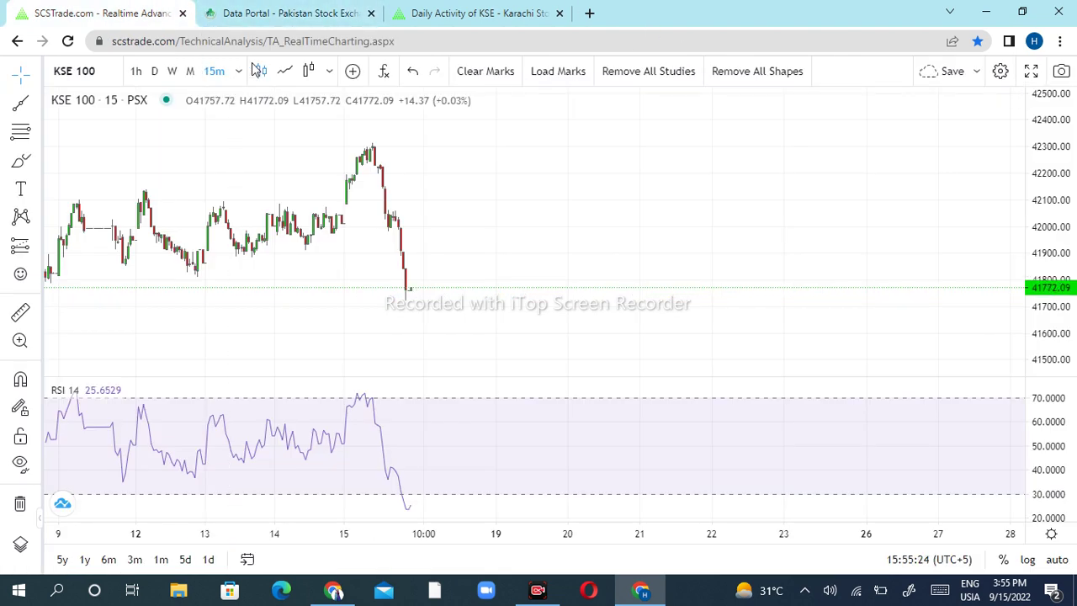
click(154, 71)
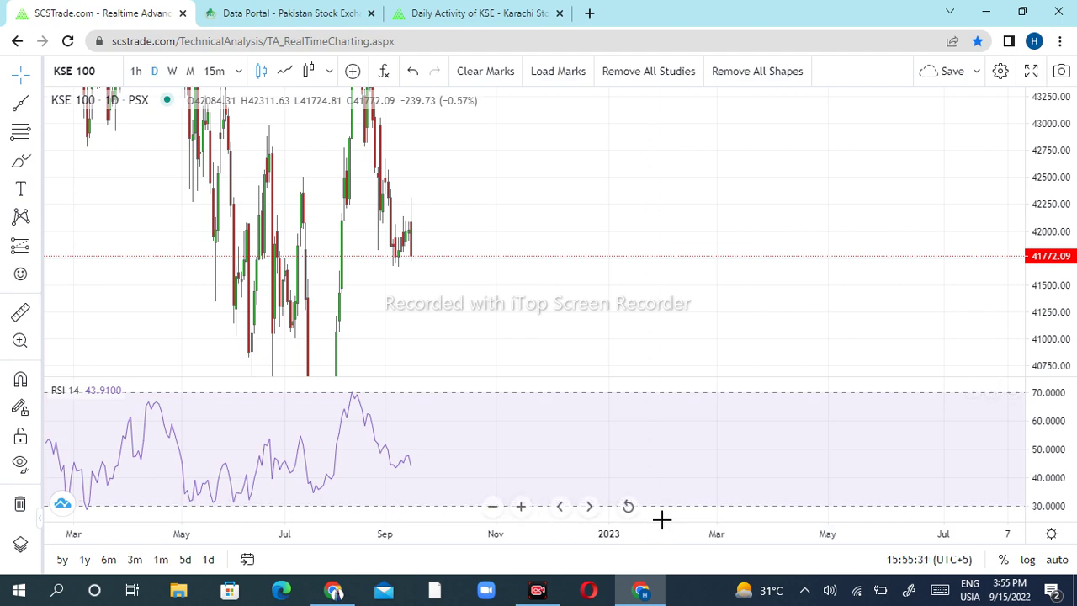
click(628, 505)
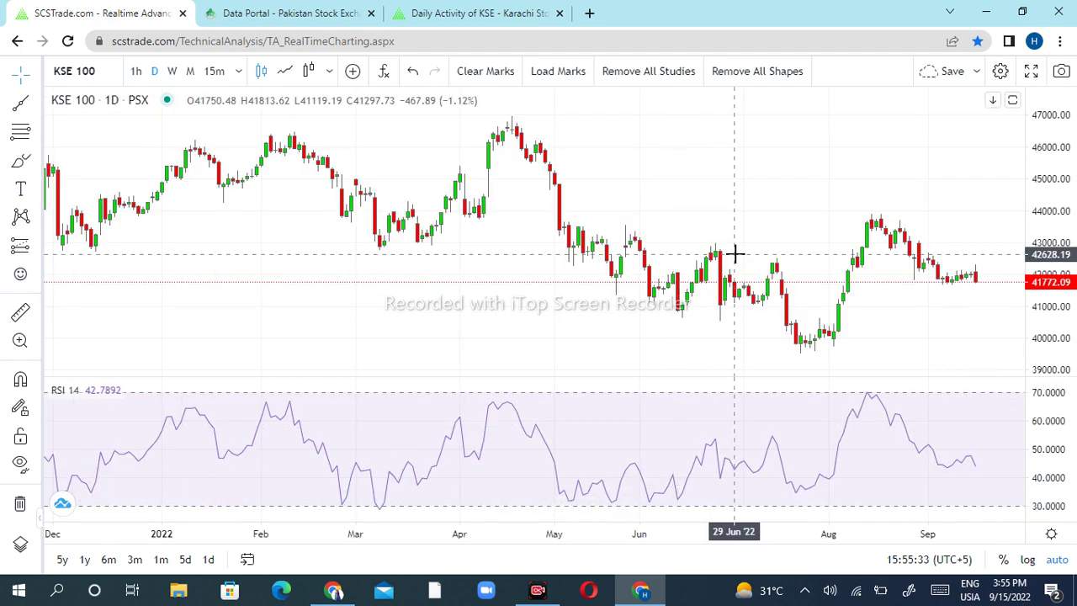
drag(735, 253, 413, 211)
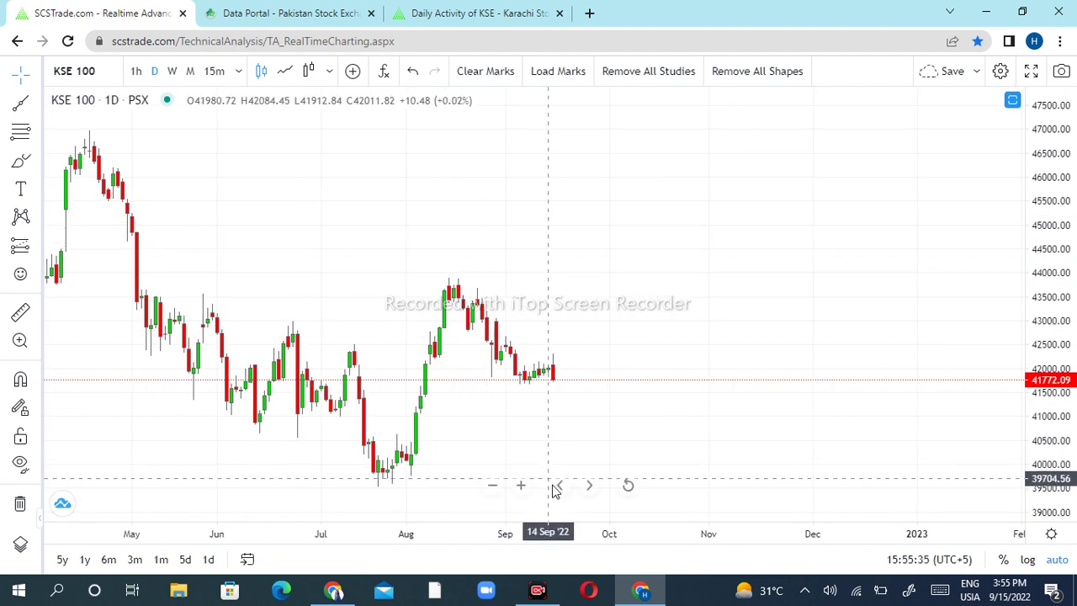
click(521, 485)
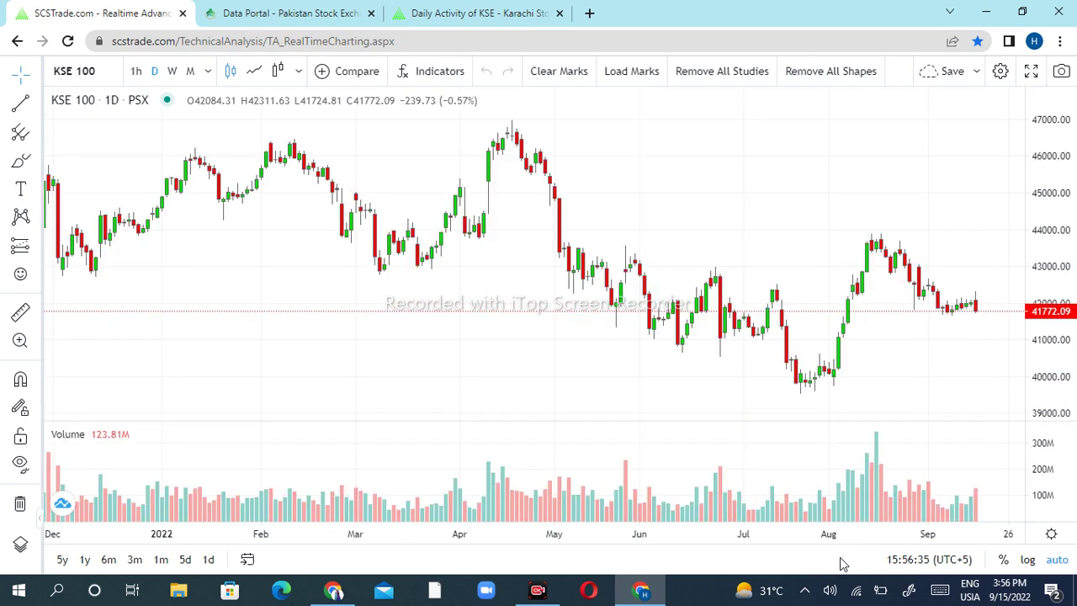
Zoom into recent price action, then switch KSE 100 to weekly candles with 1W
click(521, 506)
click(523, 508)
click(523, 508)
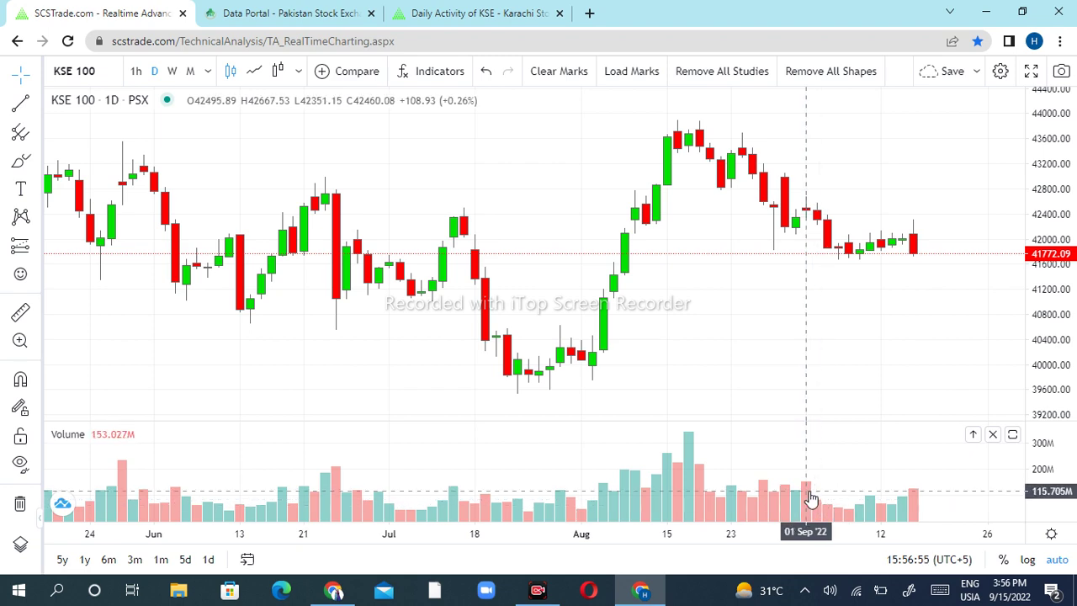
key(1)
key(w)
key(Return)
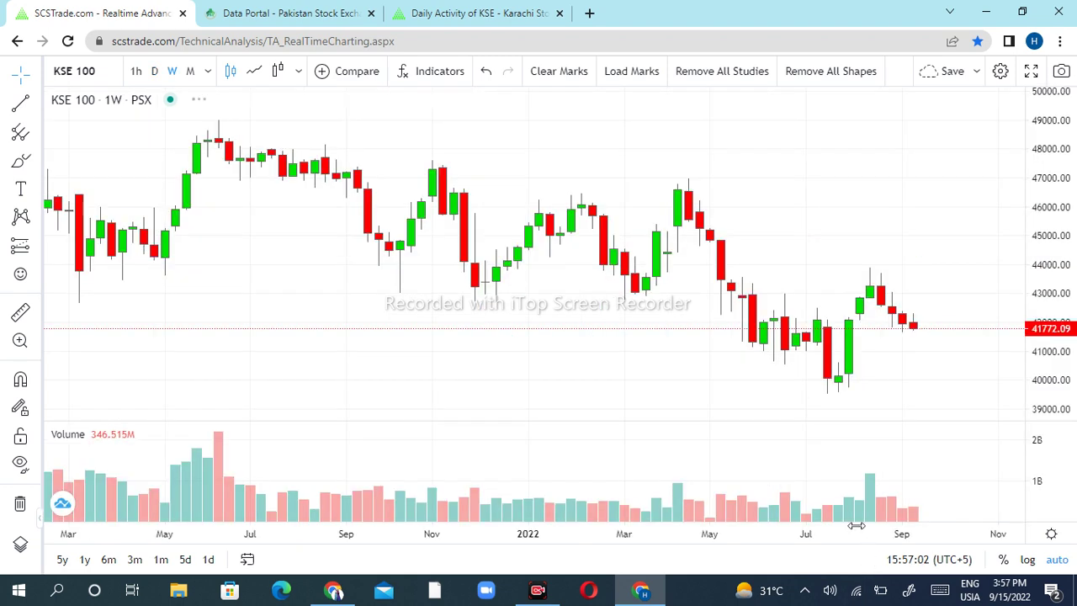
drag(949, 390, 556, 337)
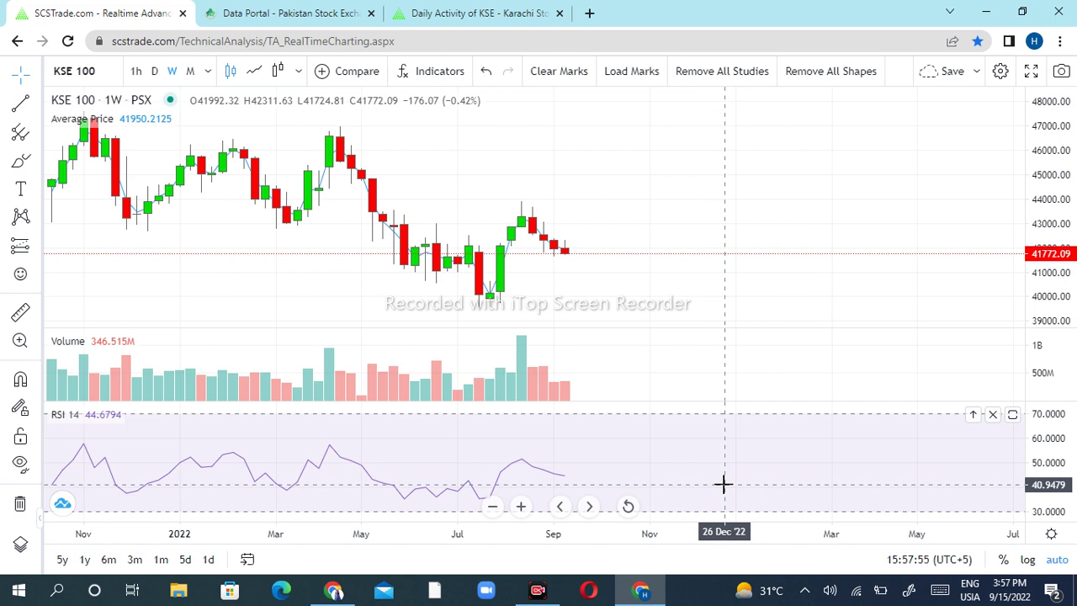
text(1D)
key(Return)
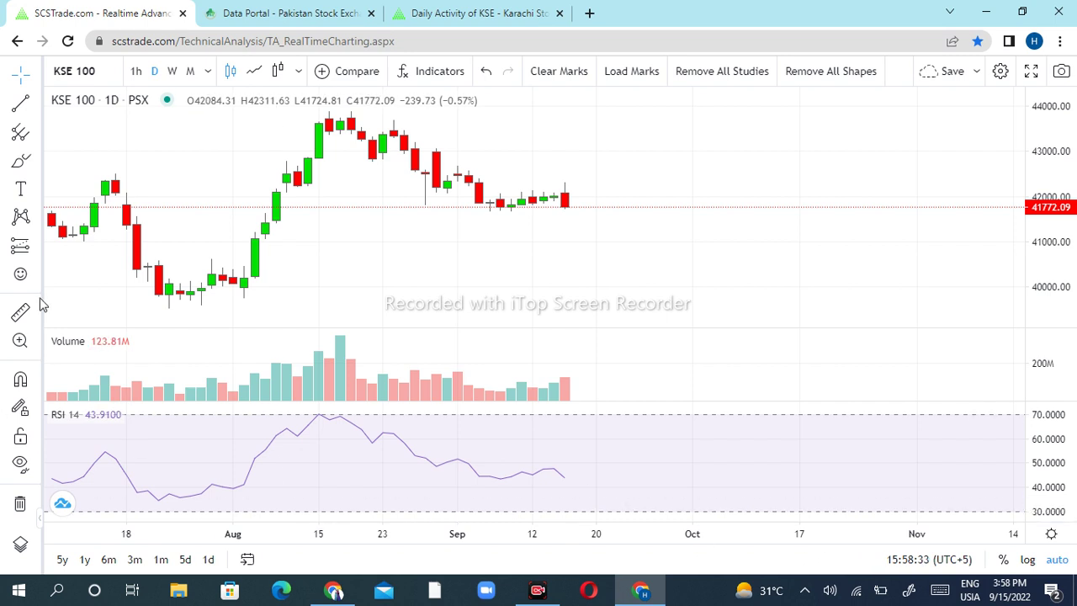
click(136, 71)
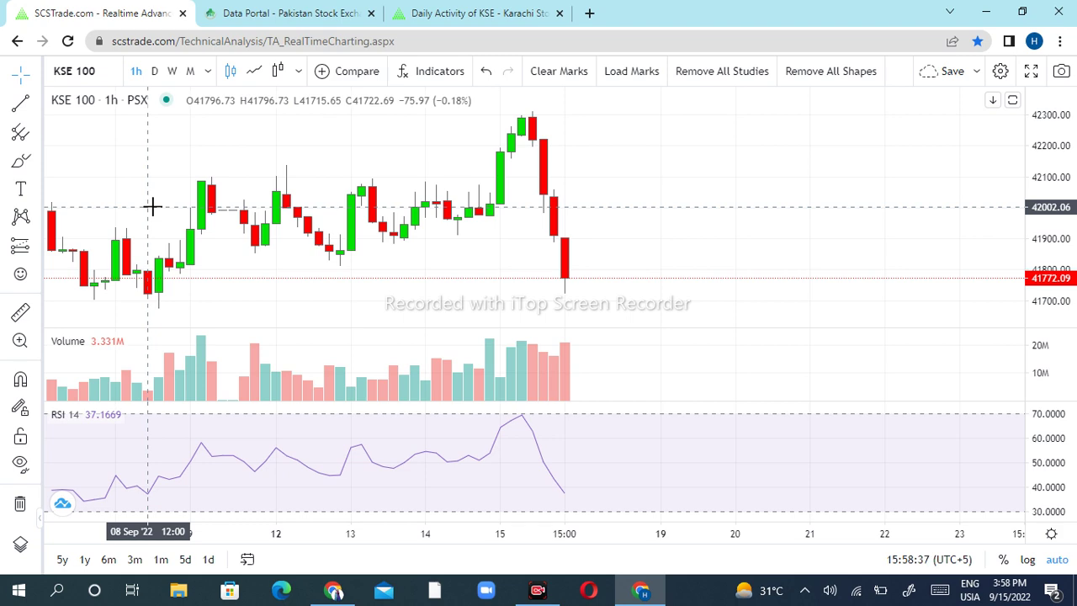
mouse_move(530, 500)
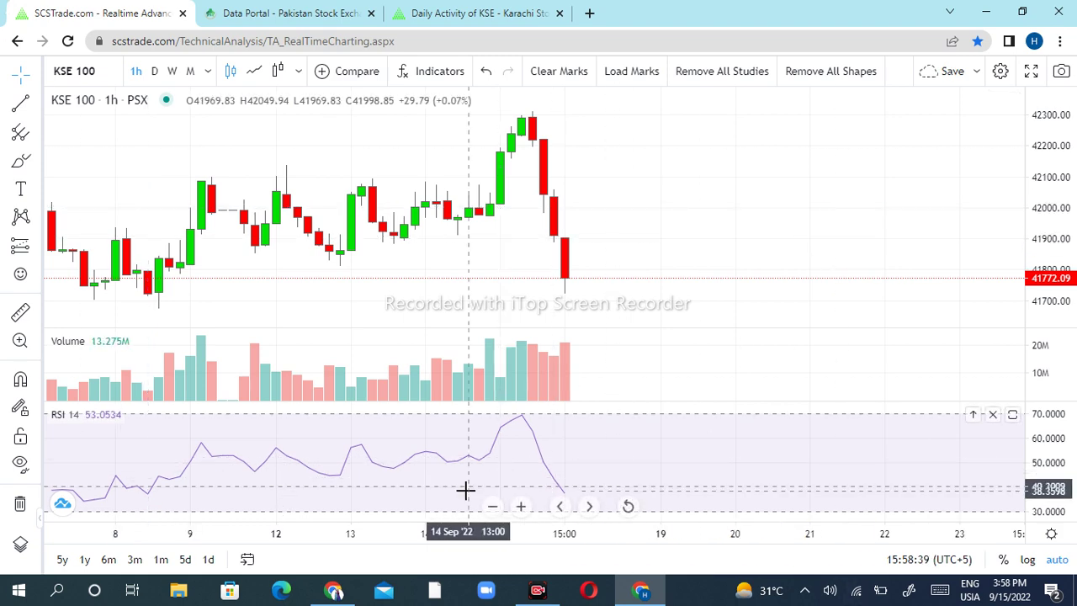
click(493, 508)
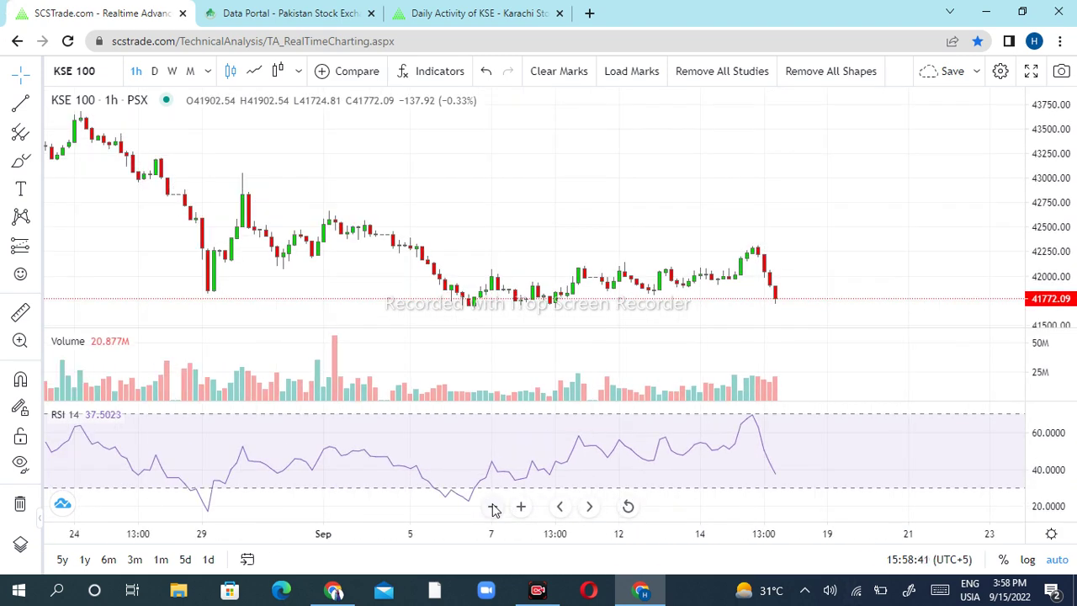
click(493, 507)
click(493, 507)
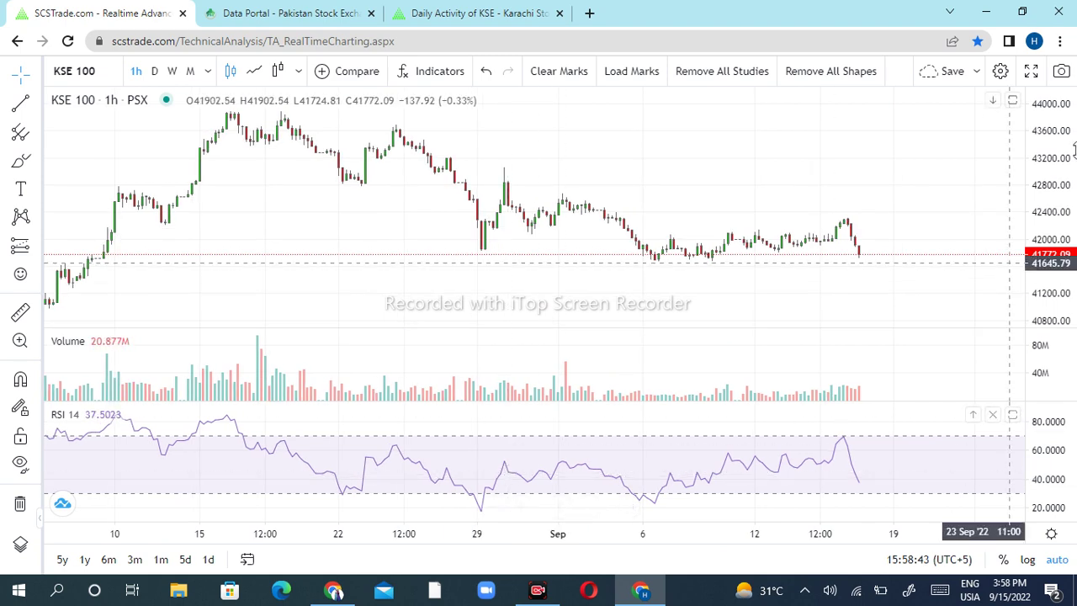
mouse_move(1059, 211)
mouse_down()
mouse_move(926, 207)
mouse_move(889, 180)
mouse_up()
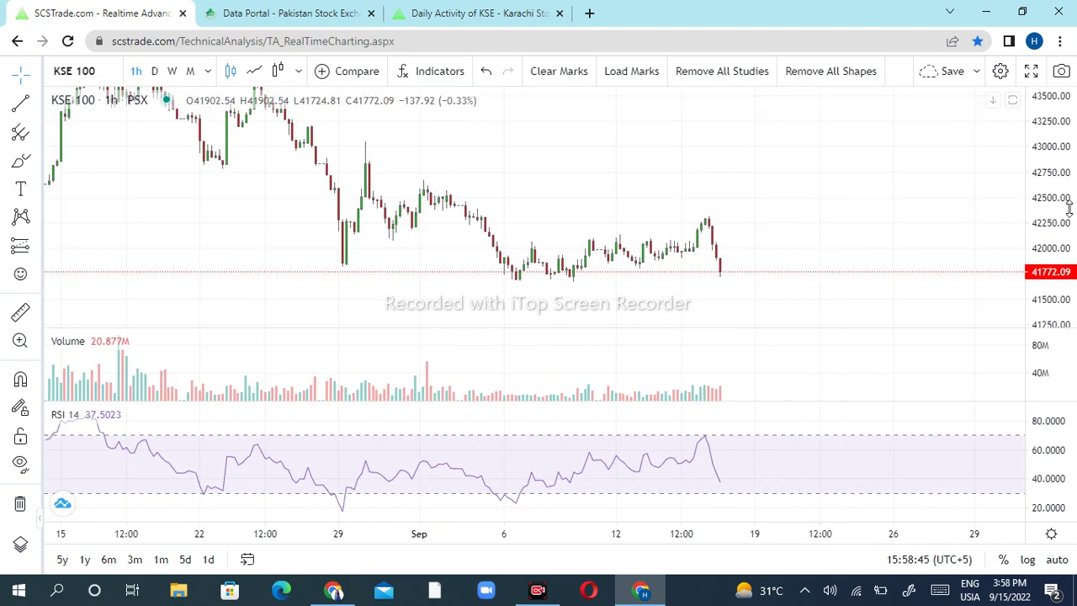
mouse_move(853, 245)
mouse_down()
mouse_move(841, 228)
mouse_move(847, 185)
mouse_up()
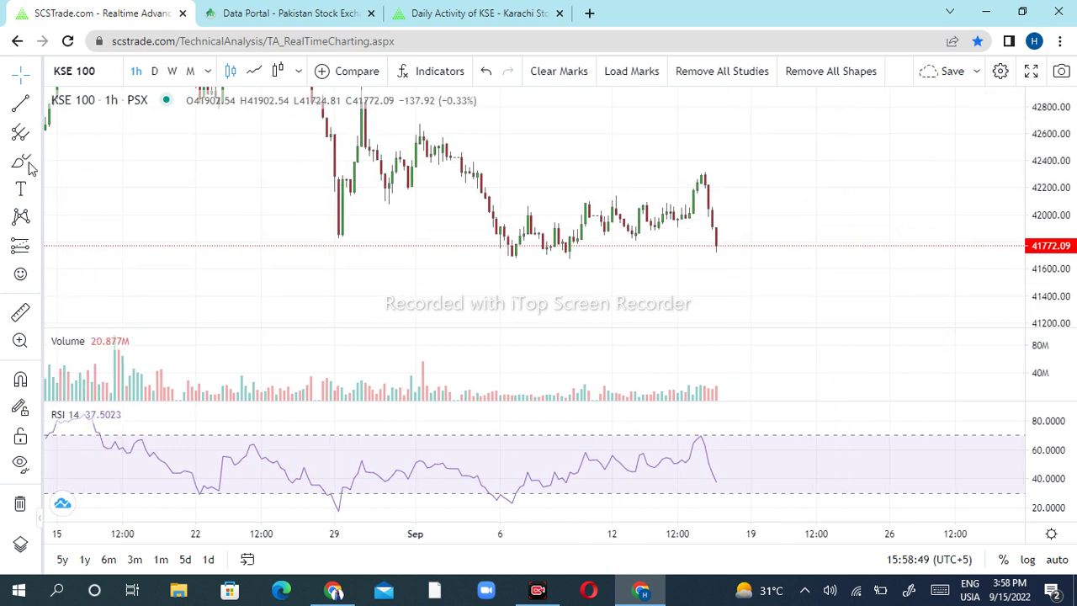
Draw a rectangle across the KSE 100 lows near 41,700 to mark the support zone
click(37, 134)
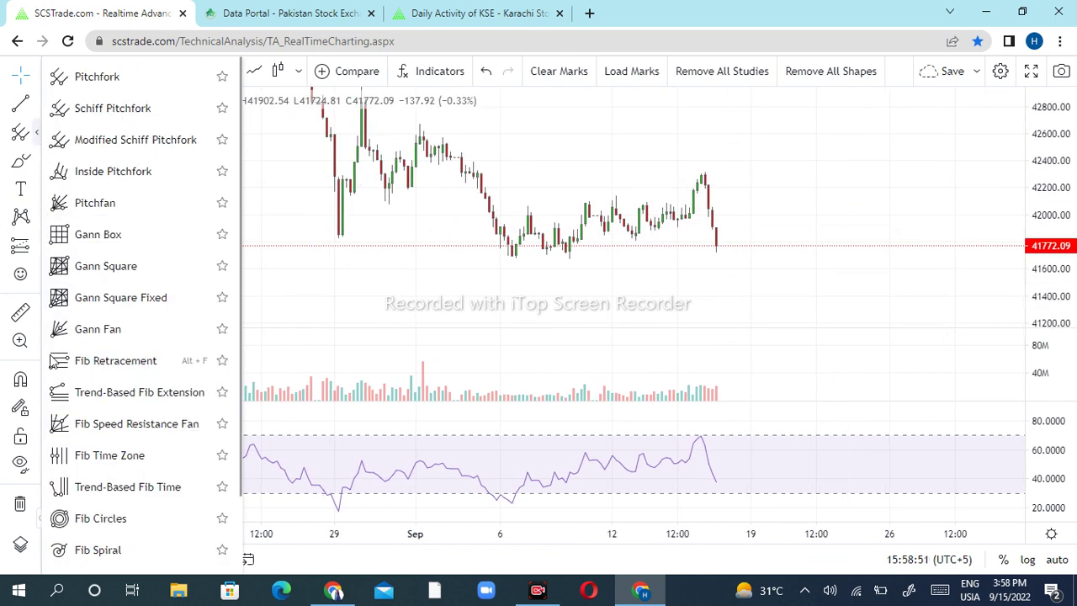
click(35, 102)
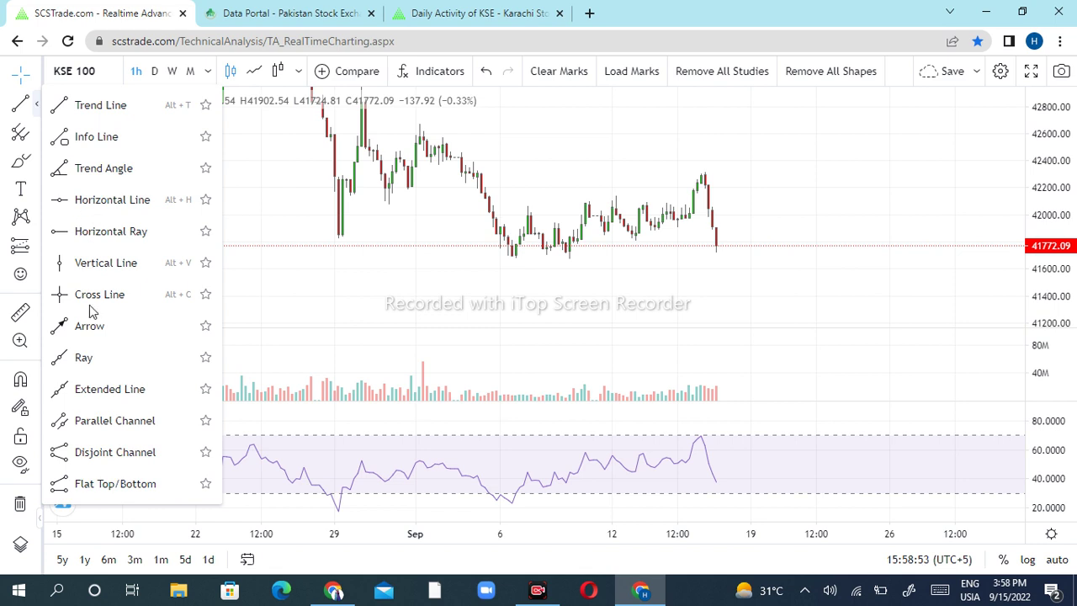
key(alt+shift+r)
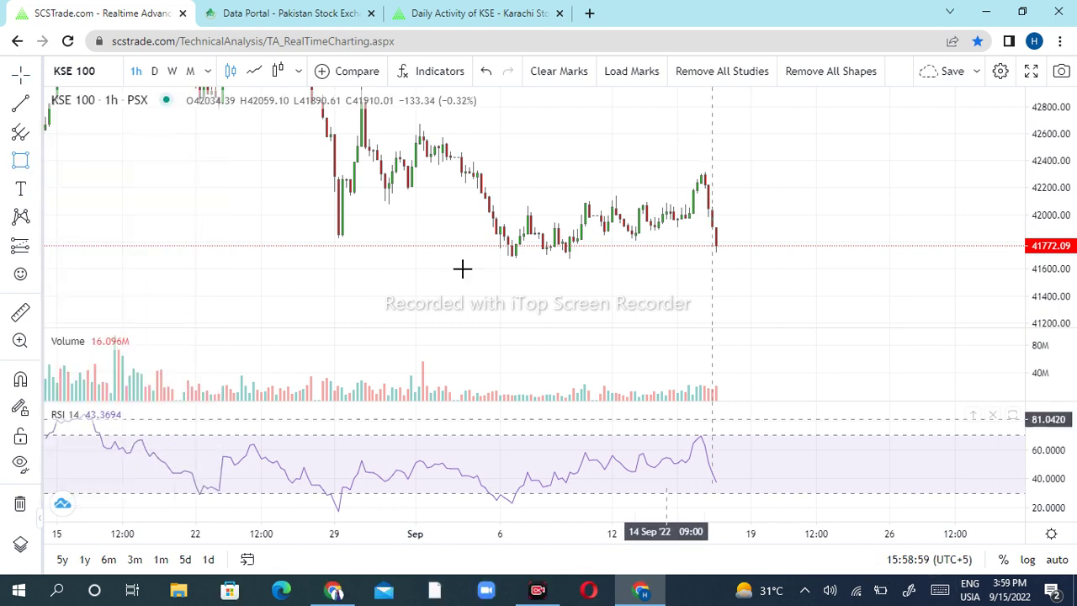
mouse_move(330, 259)
mouse_down()
mouse_move(876, 256)
mouse_move(908, 244)
mouse_up()
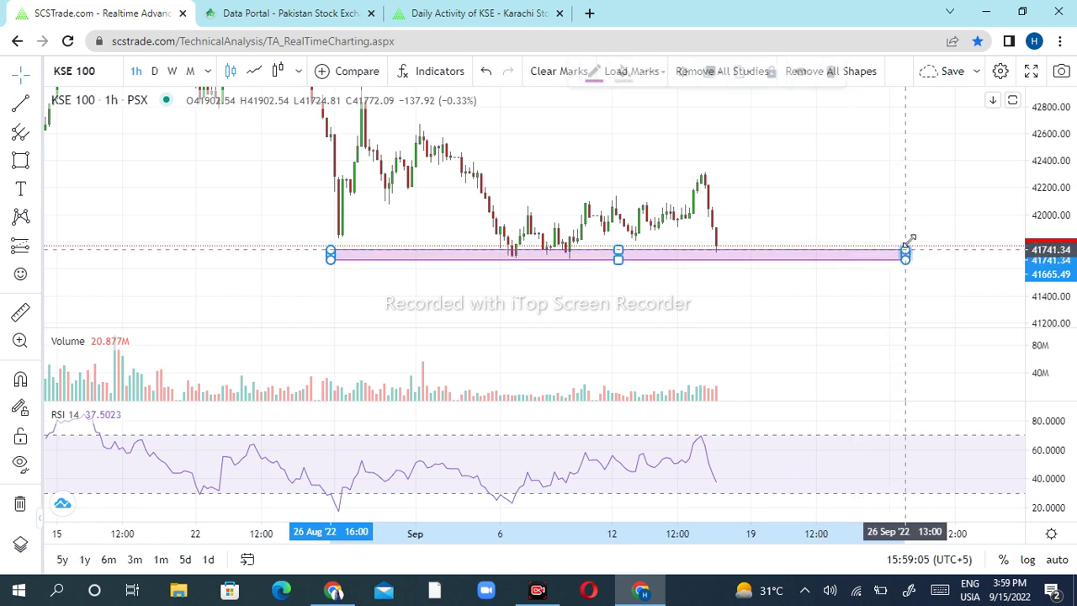
click(796, 149)
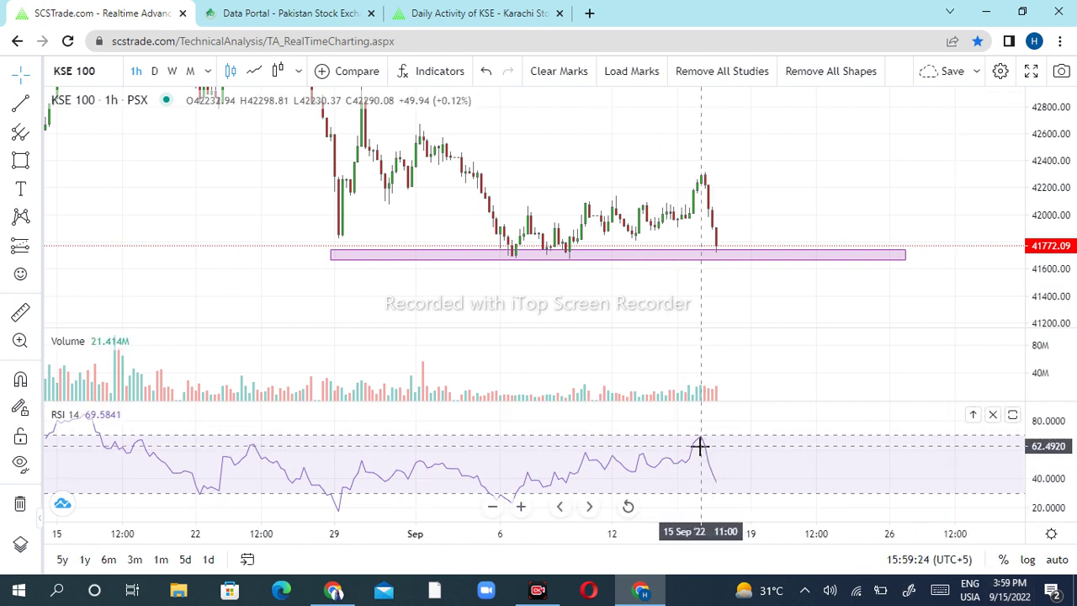
mouse_move(744, 589)
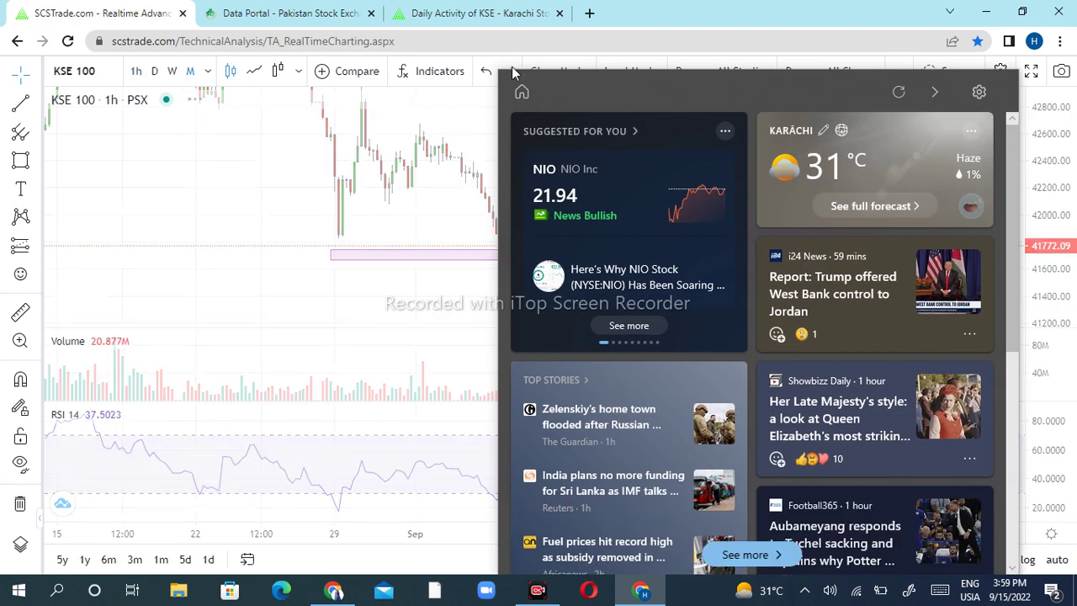
Return the KSE 100 chart to 1-hour candles
click(136, 71)
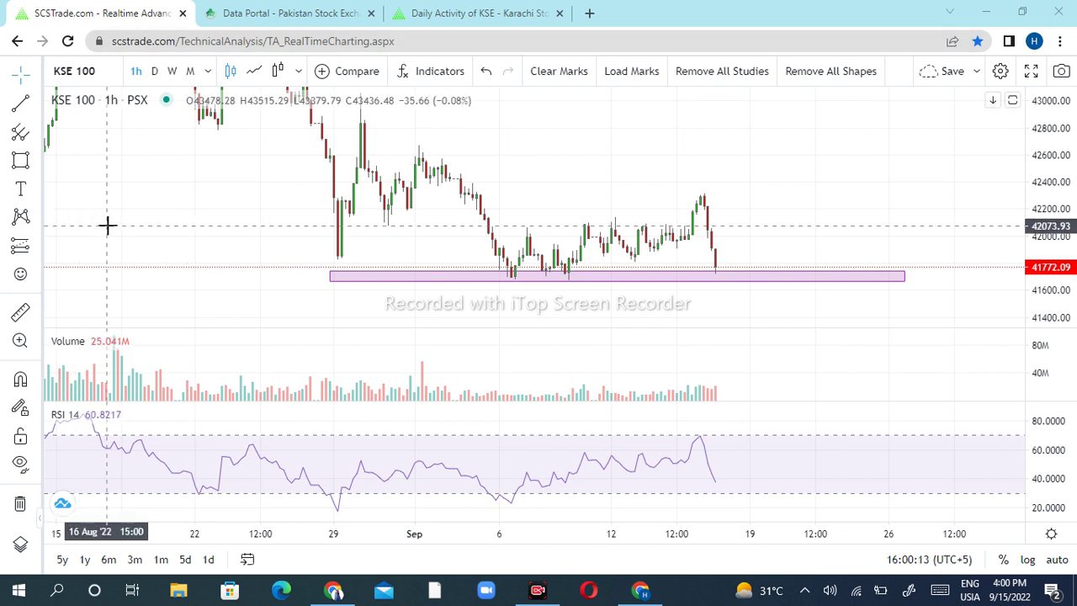
click(211, 72)
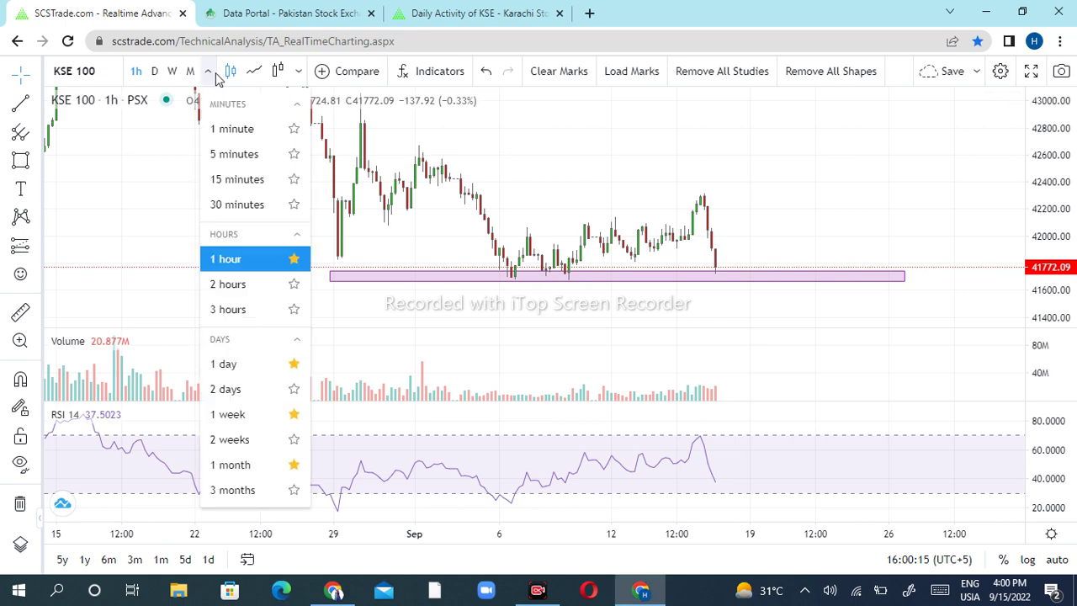
On 15-minute candles, measure the ~582-point (-1.38%) drop from the 15 Sep high, then delete it
click(235, 179)
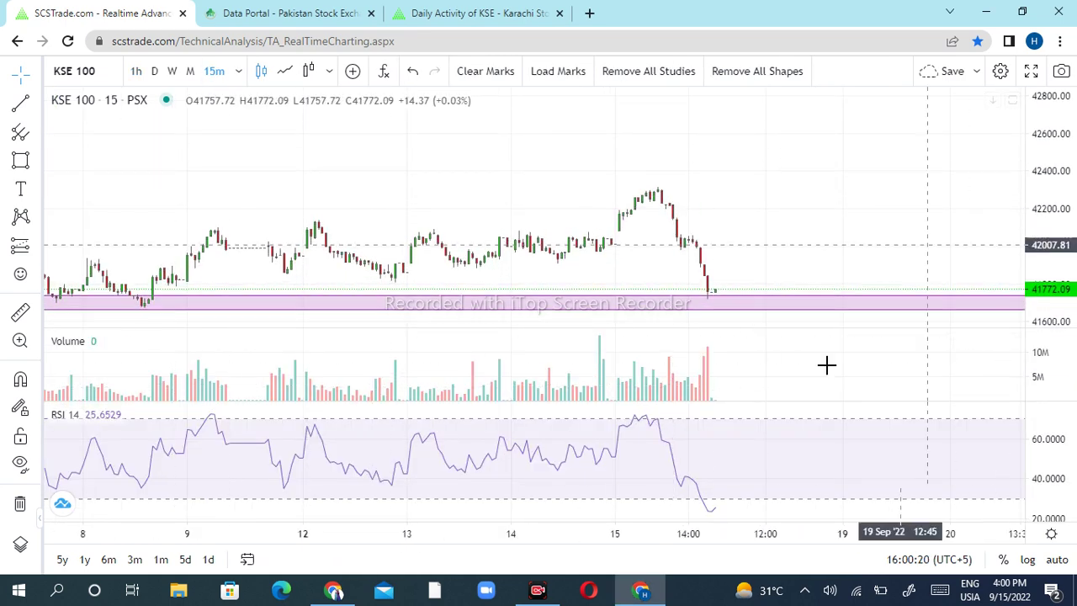
drag(702, 207, 680, 170)
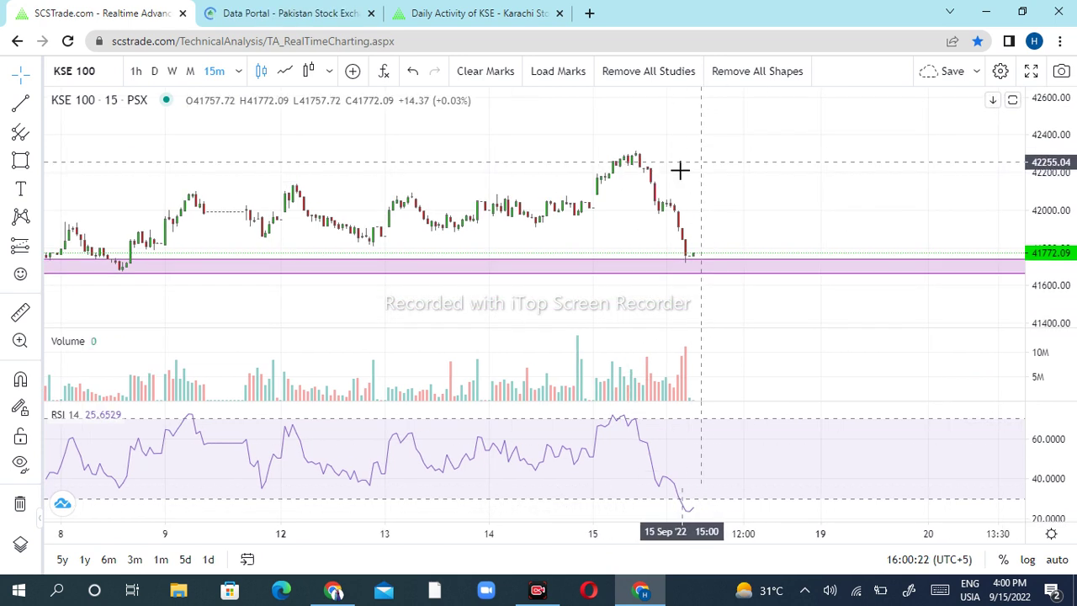
click(34, 252)
click(85, 373)
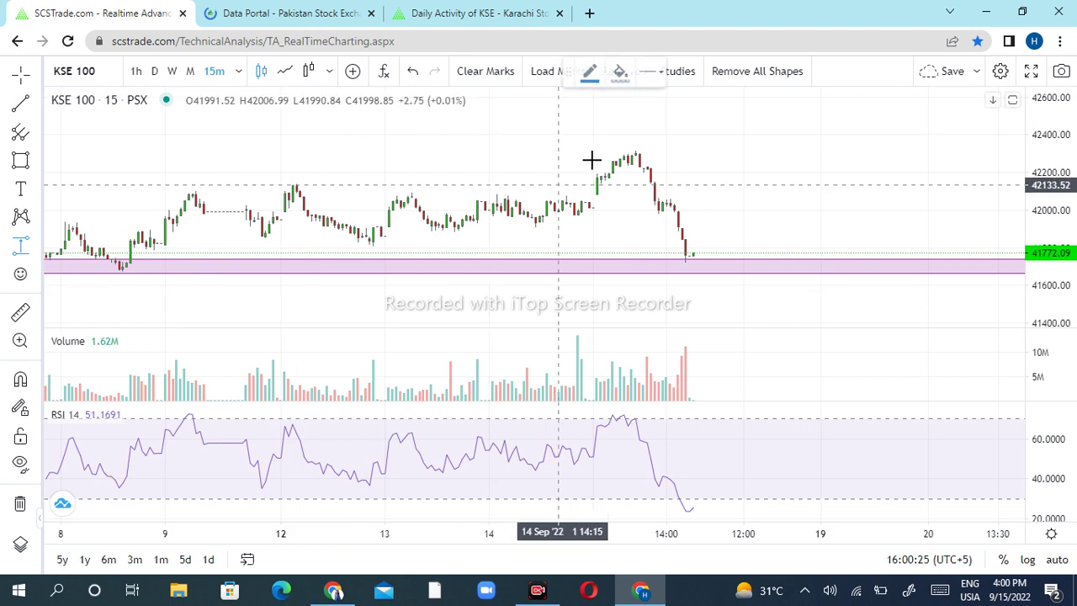
click(601, 151)
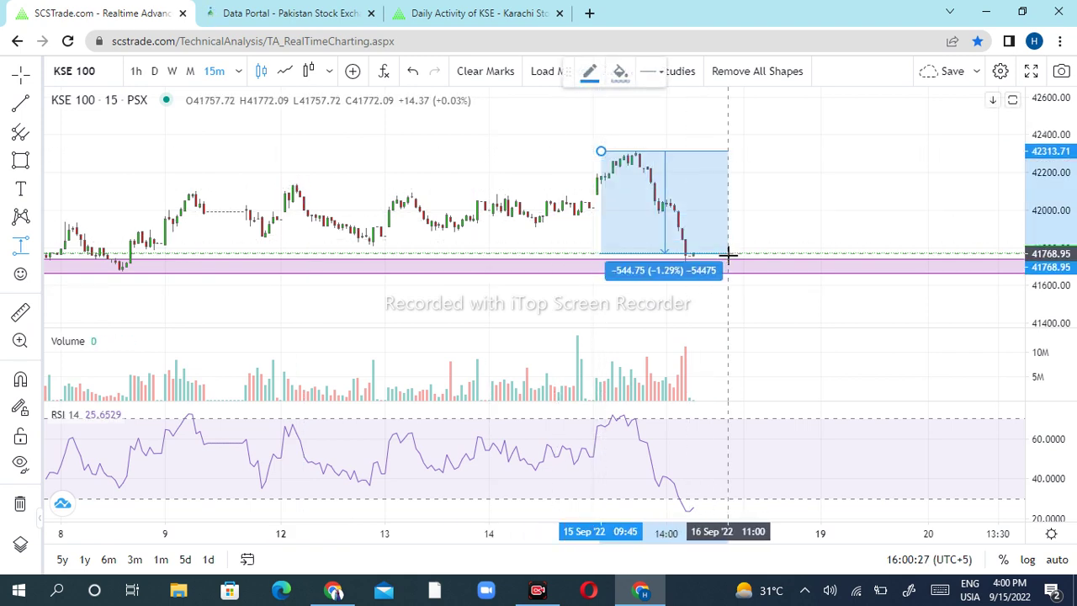
click(731, 261)
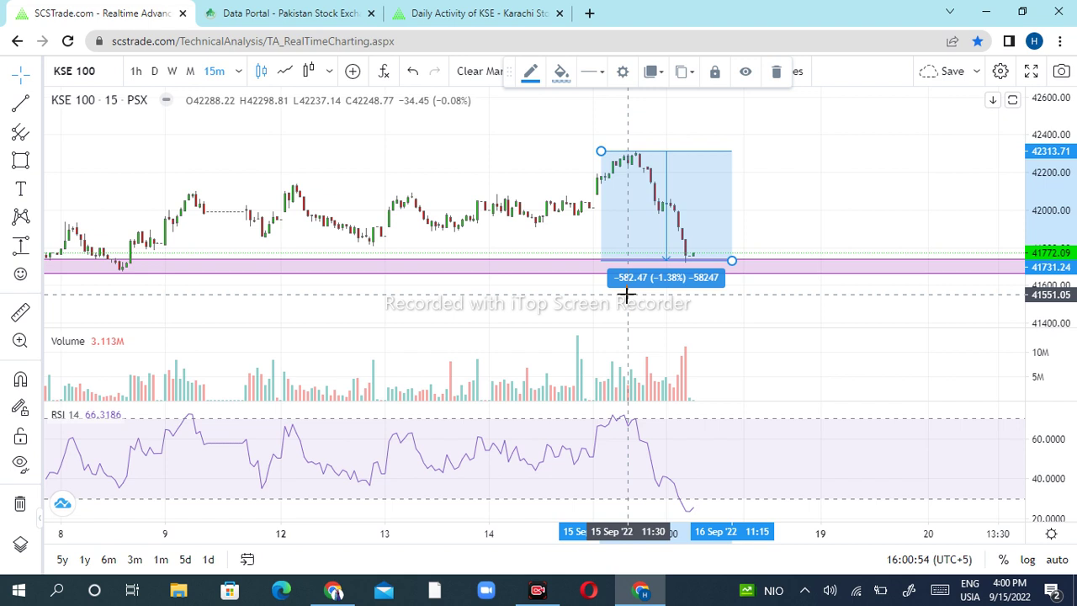
click(776, 72)
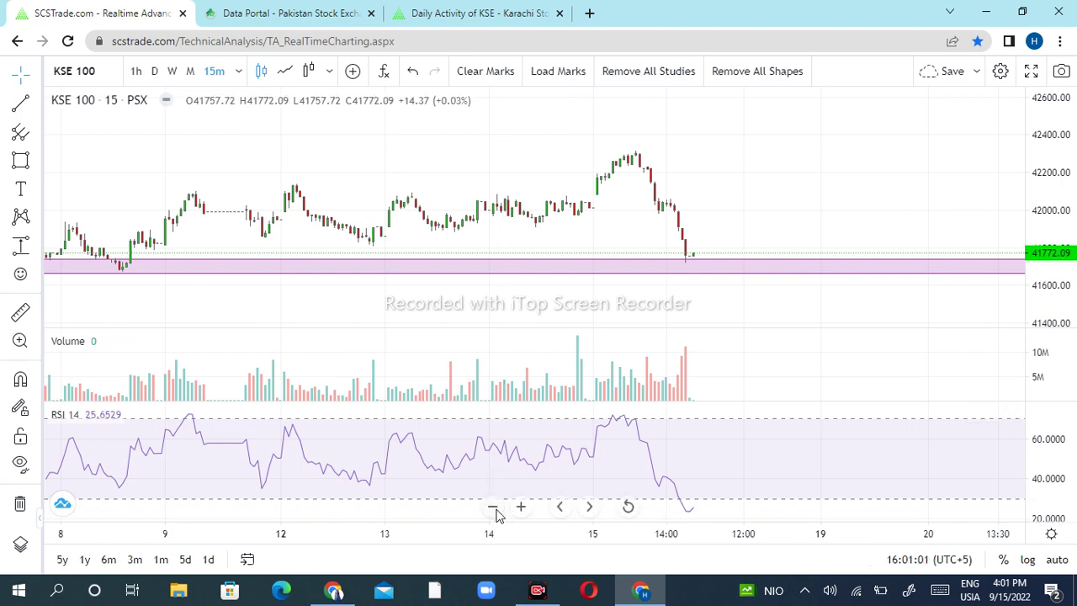
Add horizontal rays at the 41488.20, 41226.46 and 41006.75 support levels
click(494, 507)
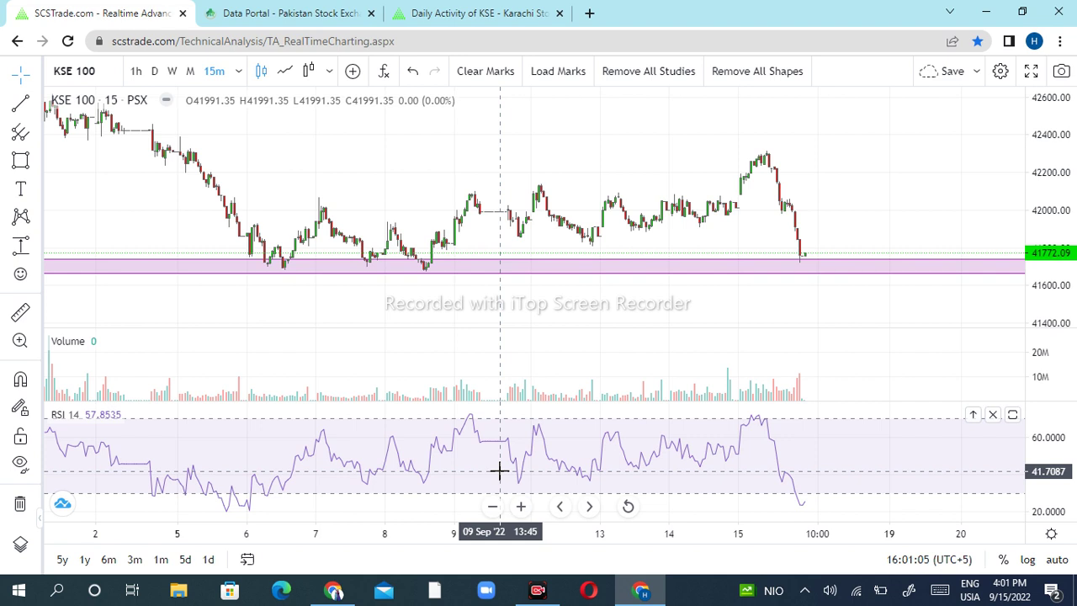
click(37, 104)
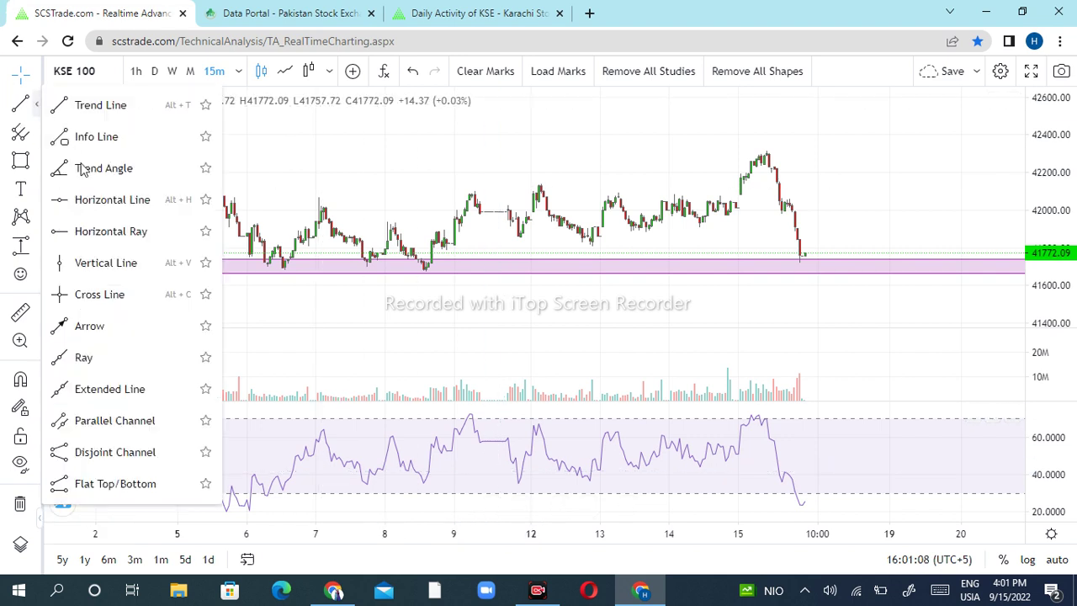
click(105, 242)
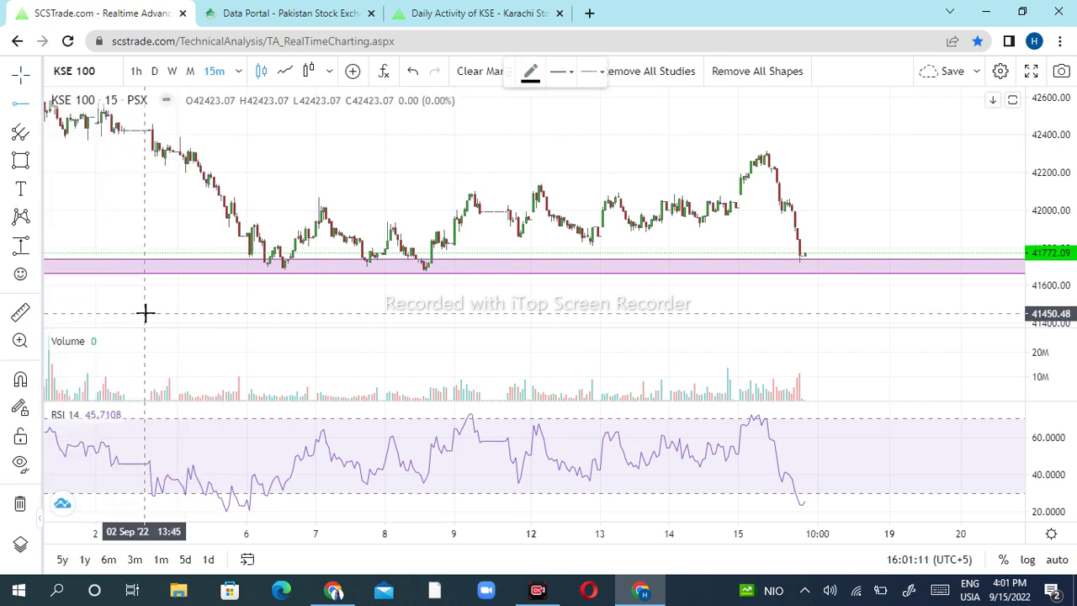
click(164, 306)
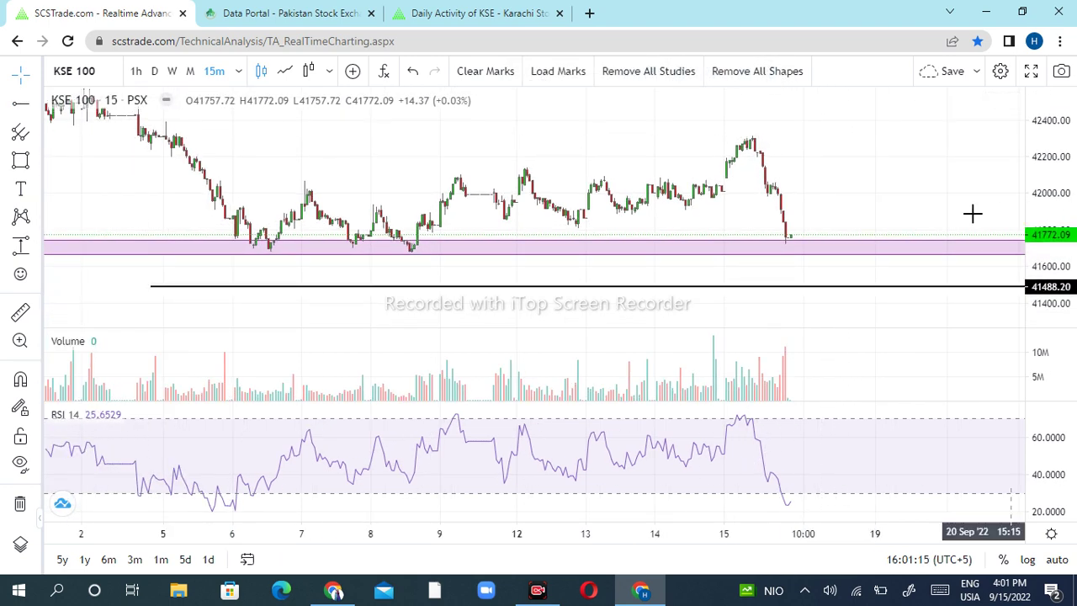
drag(875, 168, 819, 121)
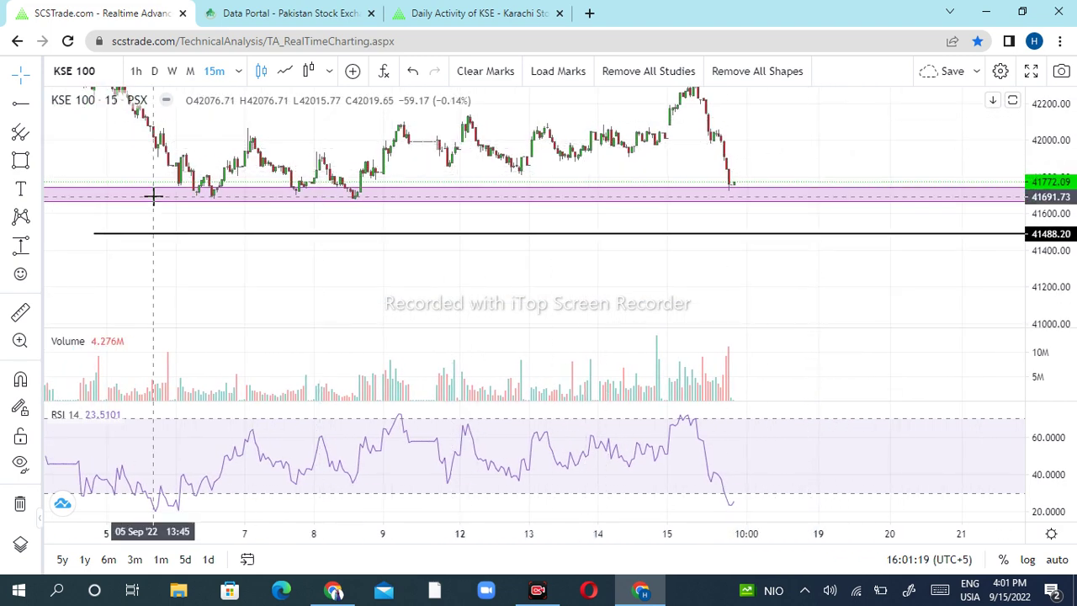
click(11, 102)
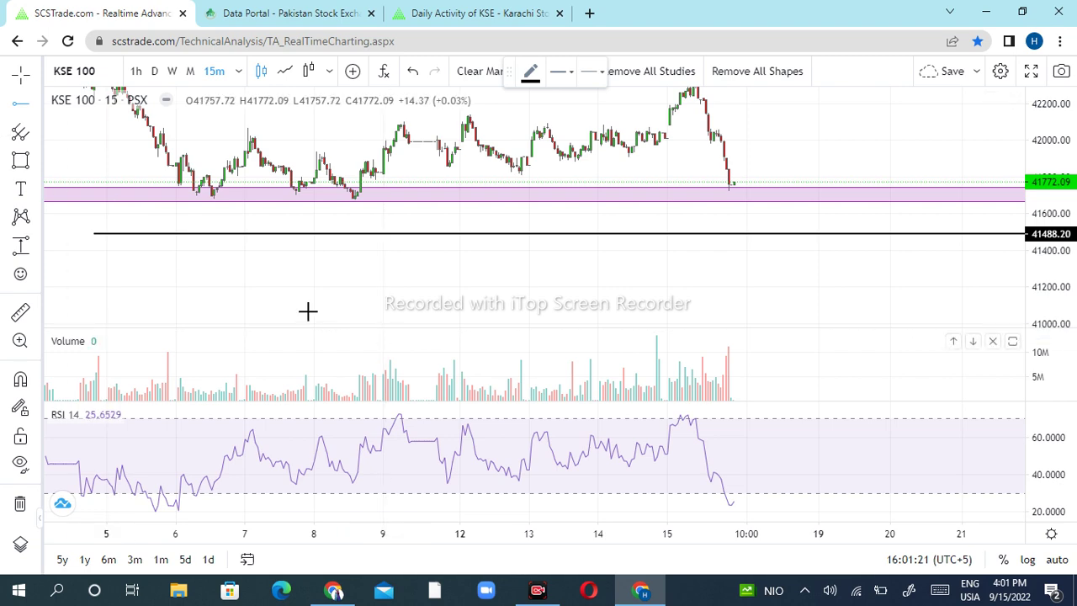
click(171, 283)
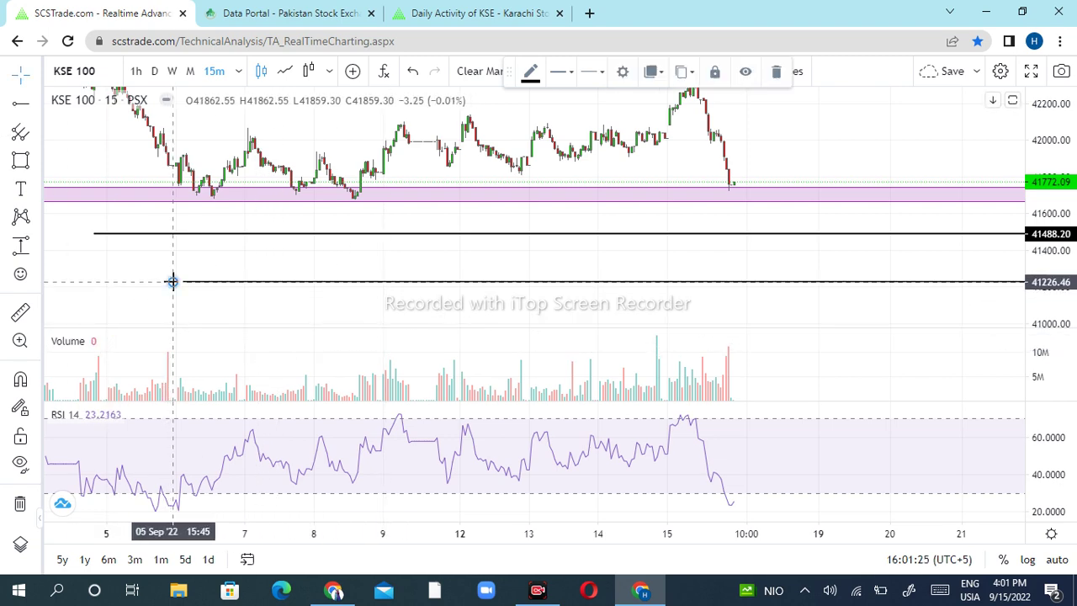
drag(710, 321, 693, 250)
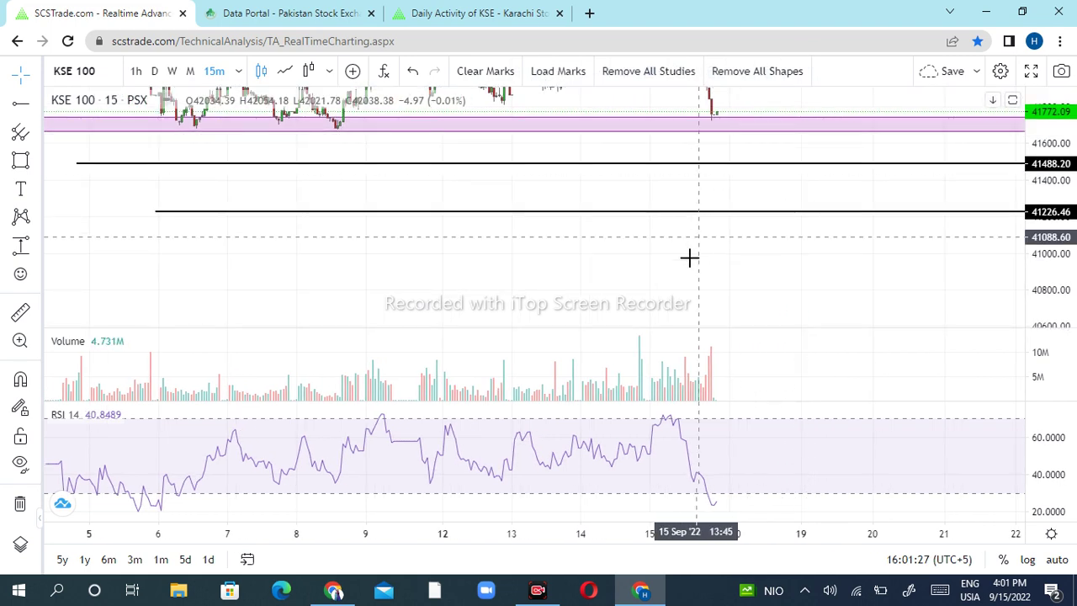
click(21, 101)
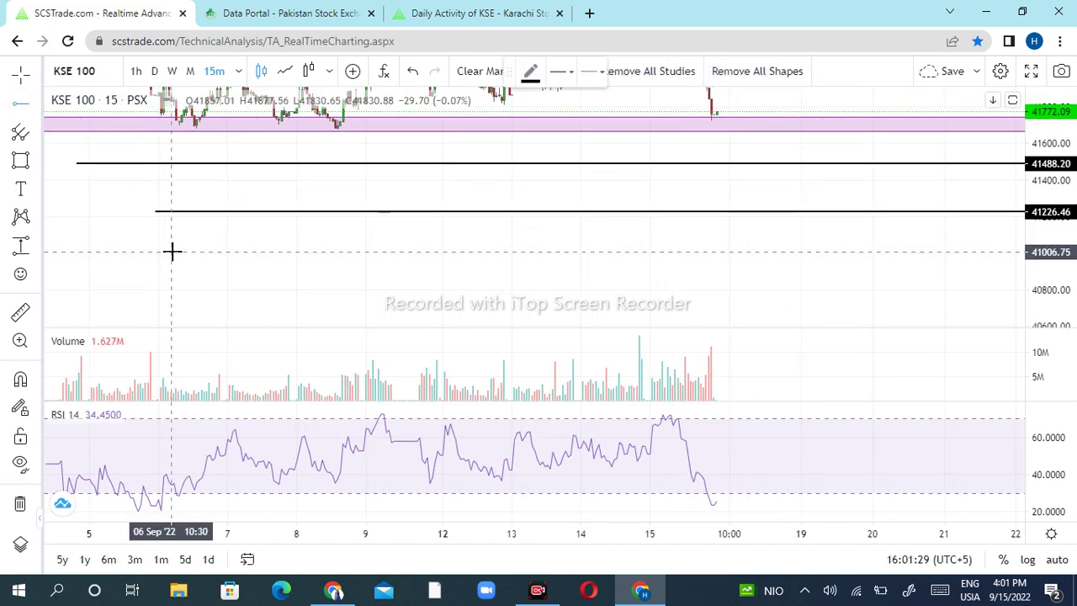
click(172, 251)
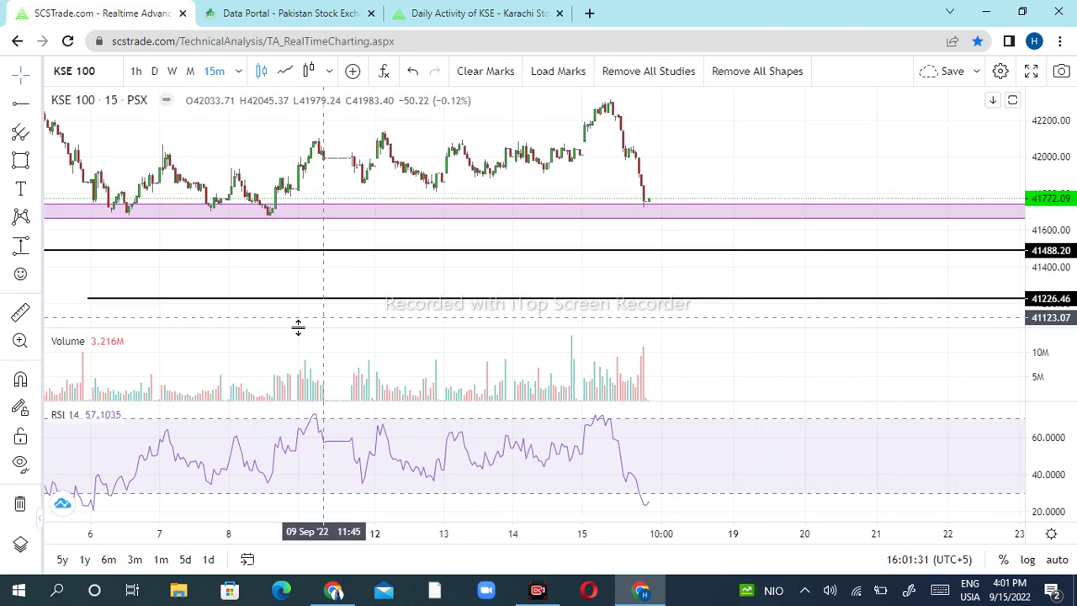
drag(391, 229, 263, 249)
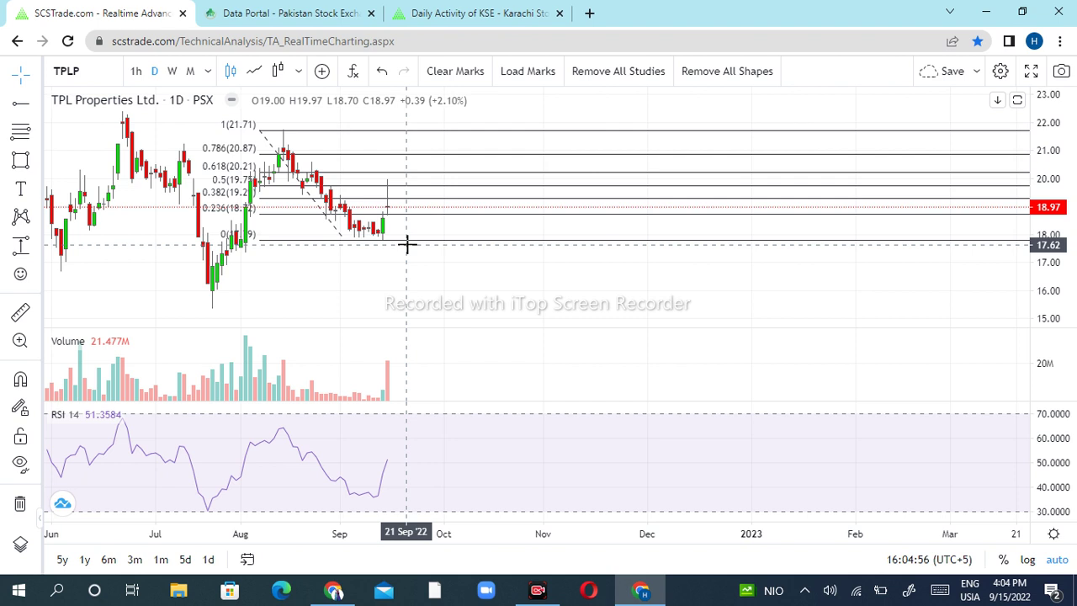
Delete the TPLP Fibonacci retracement and switch the chart to 1-hour candles
click(410, 243)
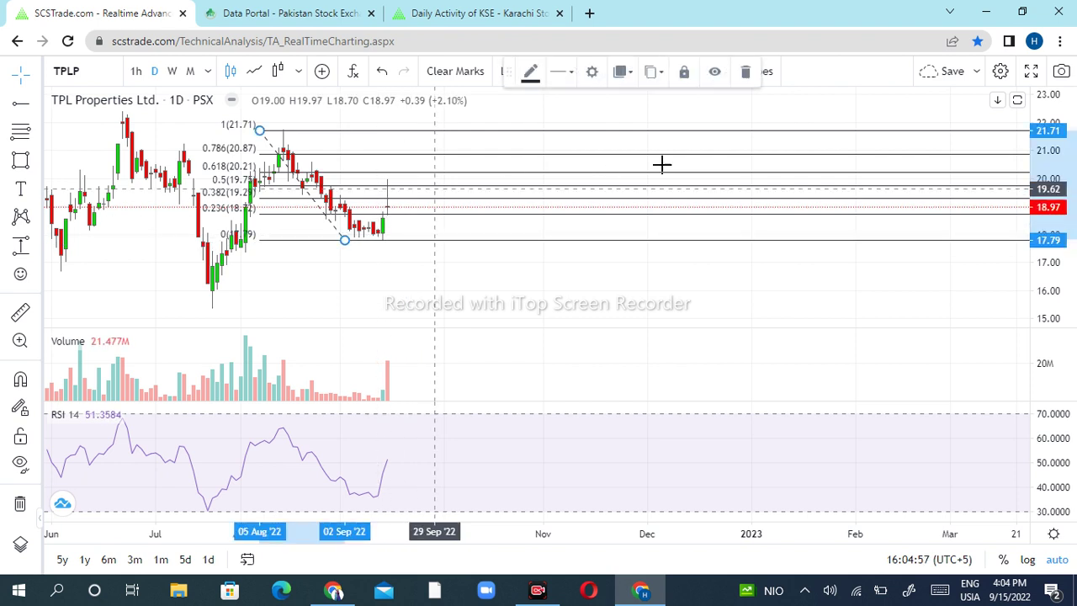
click(745, 74)
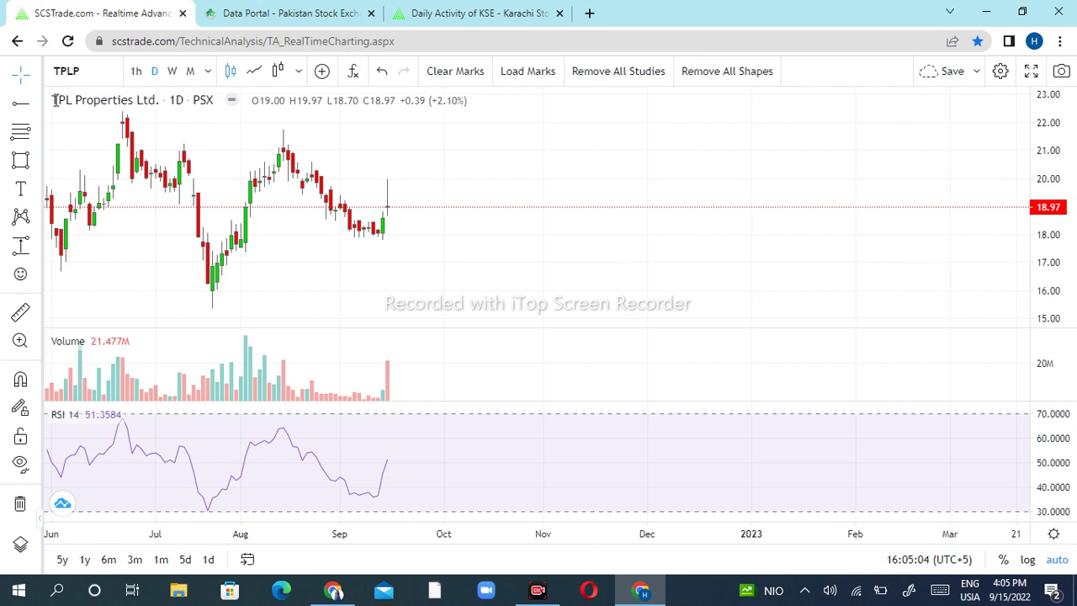
click(137, 72)
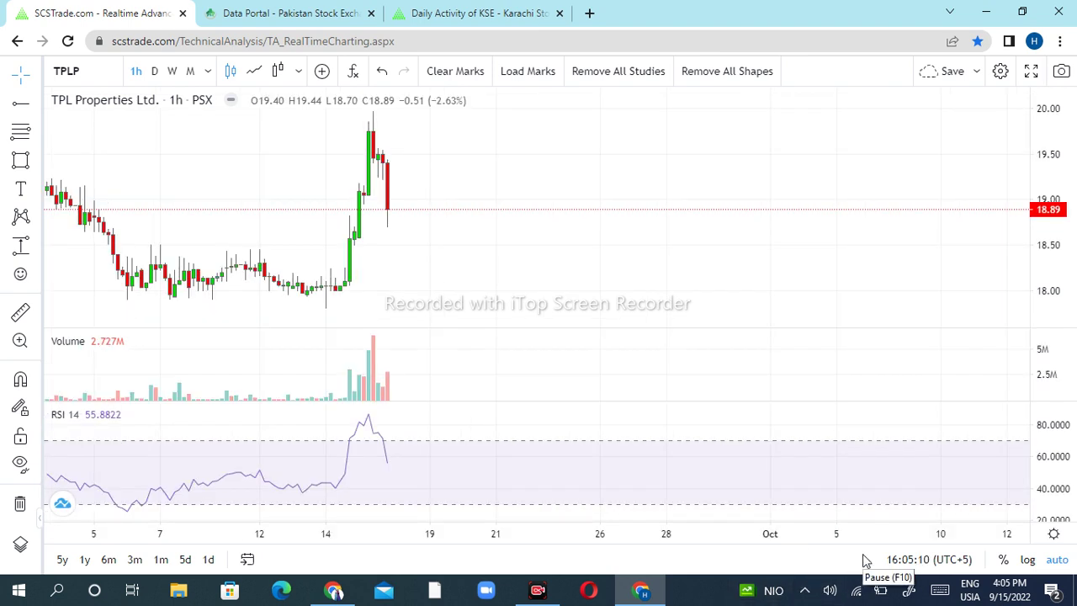
Zoom the hourly TPLP chart out to May and select the 17.81–19.97 Fibonacci retracement
click(493, 507)
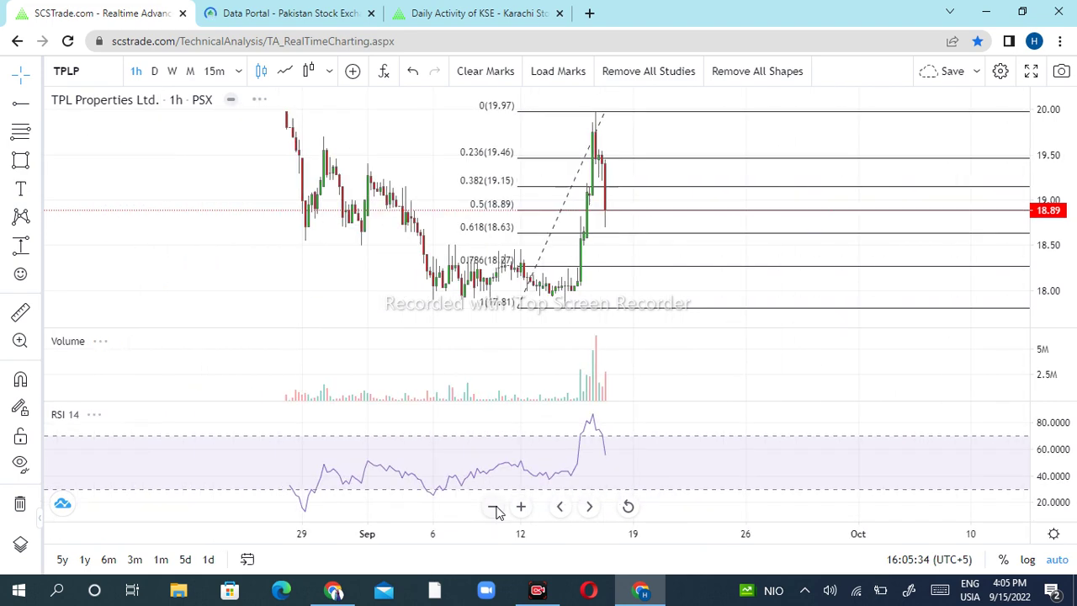
click(493, 506)
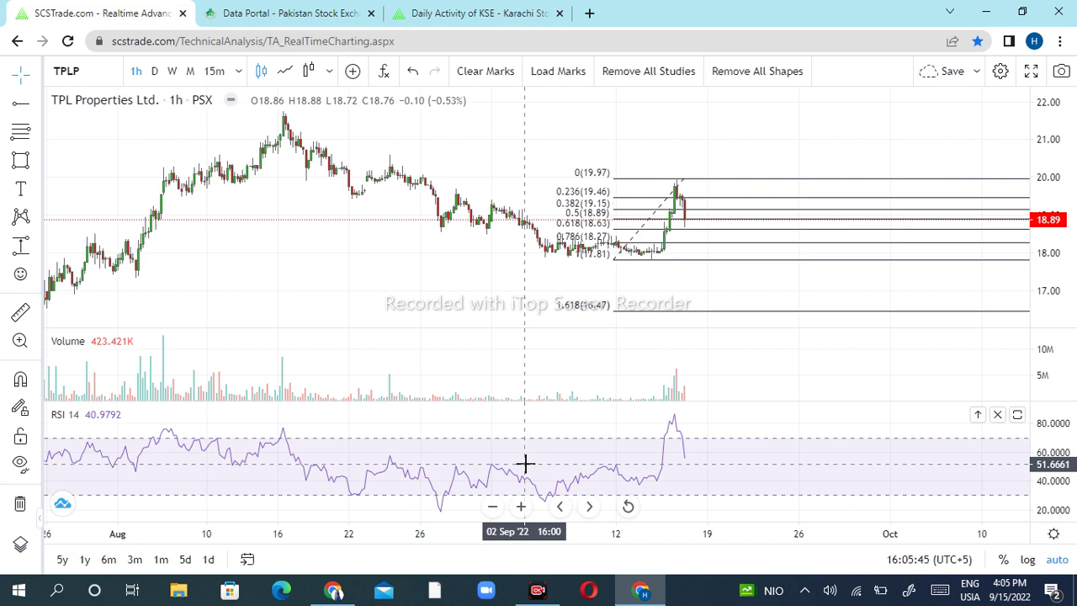
click(626, 507)
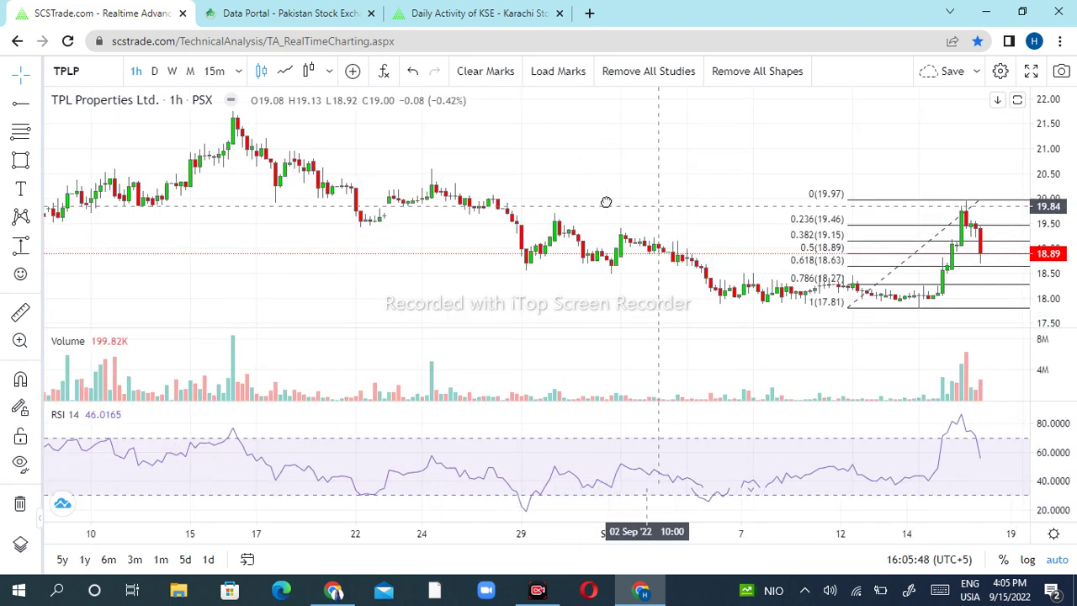
drag(620, 209, 151, 221)
click(395, 244)
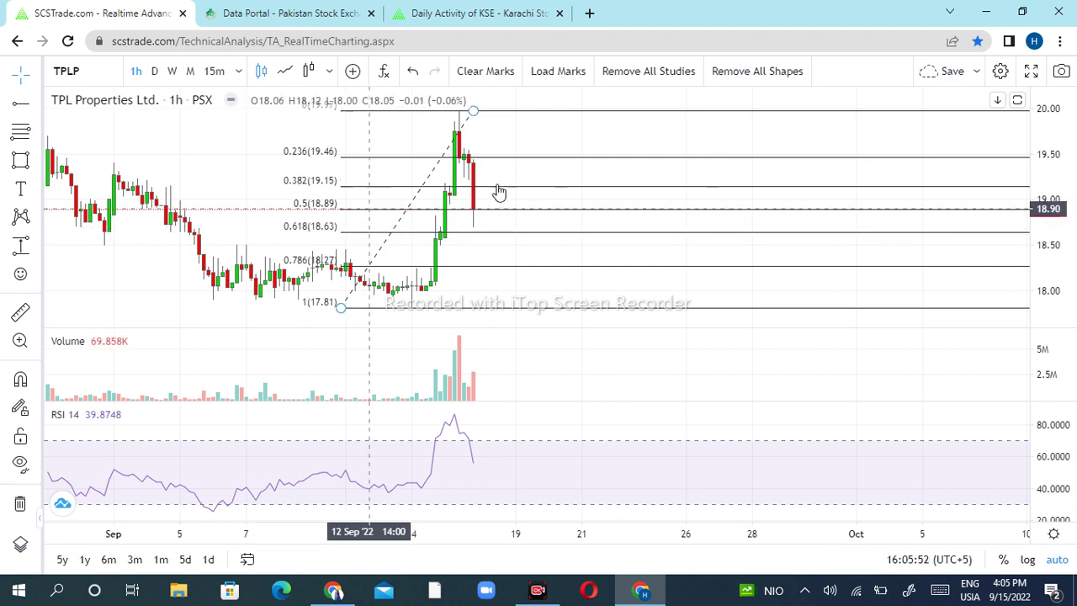
click(555, 200)
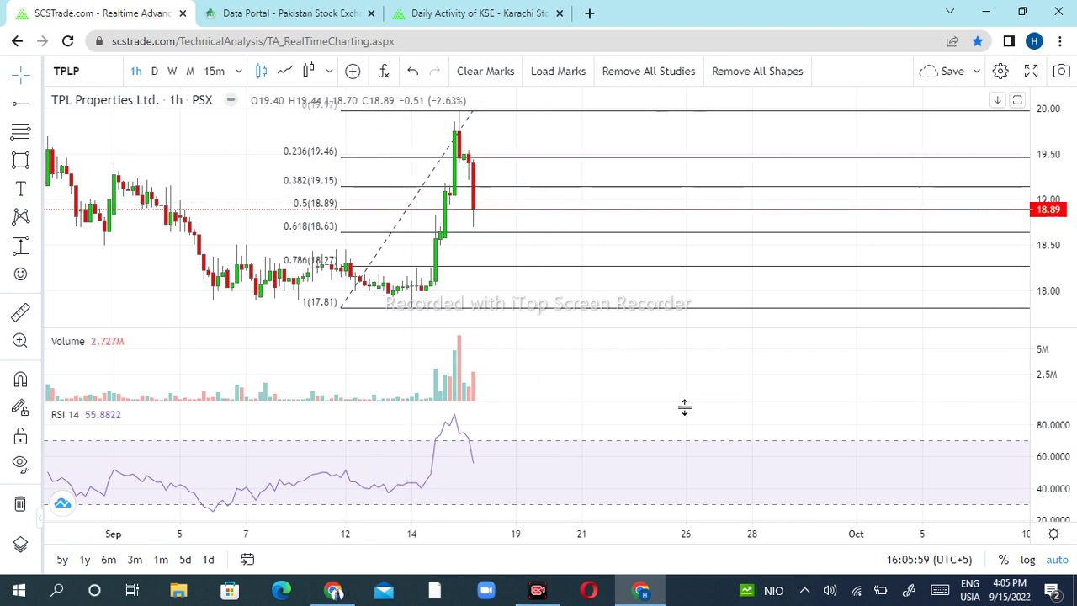
click(492, 506)
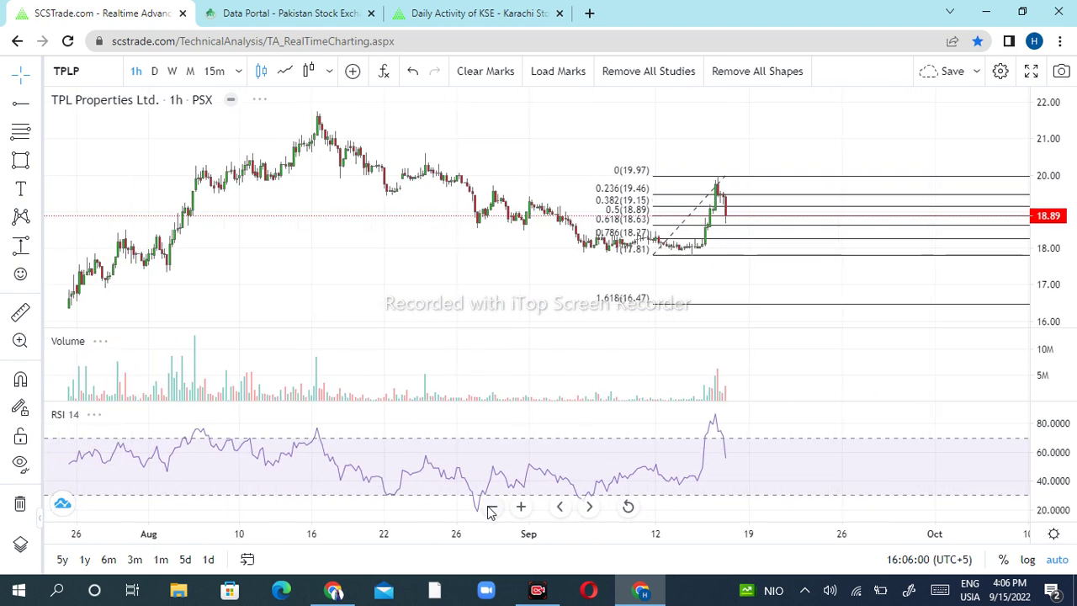
click(492, 510)
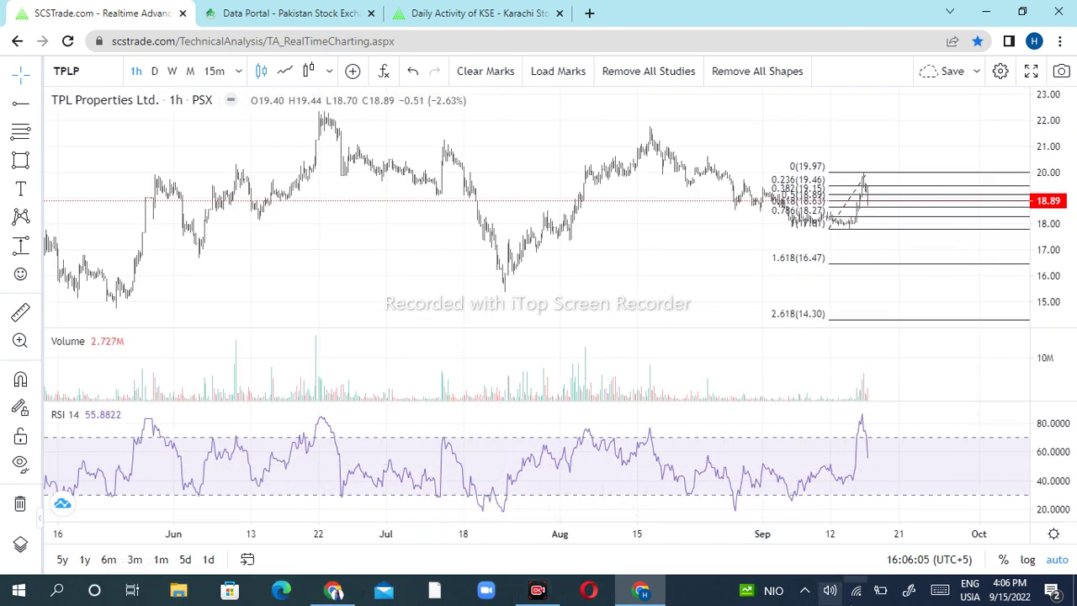
click(860, 230)
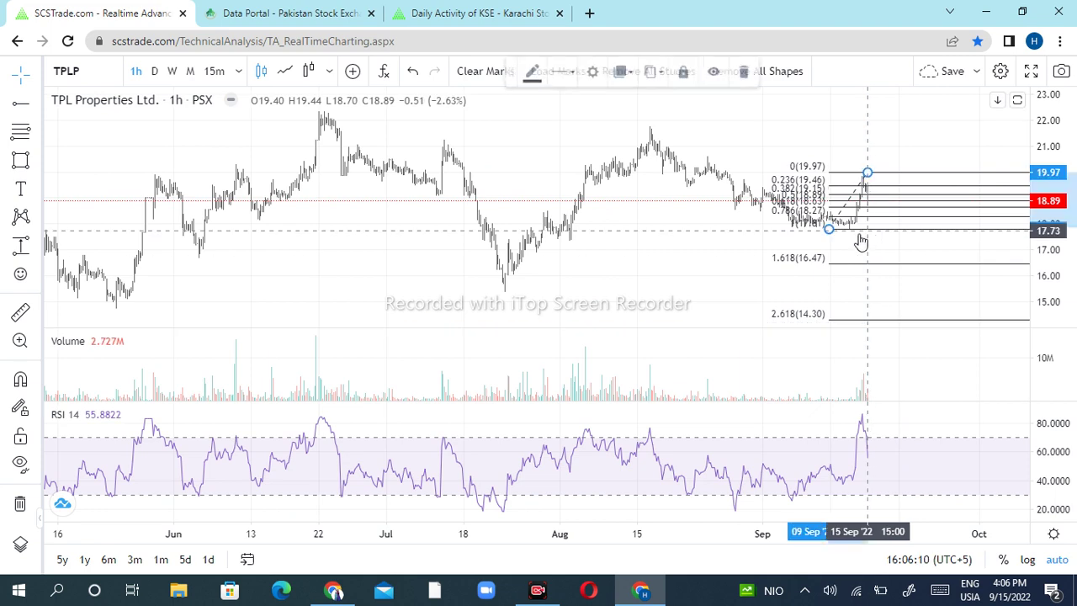
Delete the TPLP Fibonacci retracement, reset the view, and switch to 15-minute candles
click(743, 75)
drag(777, 174, 451, 219)
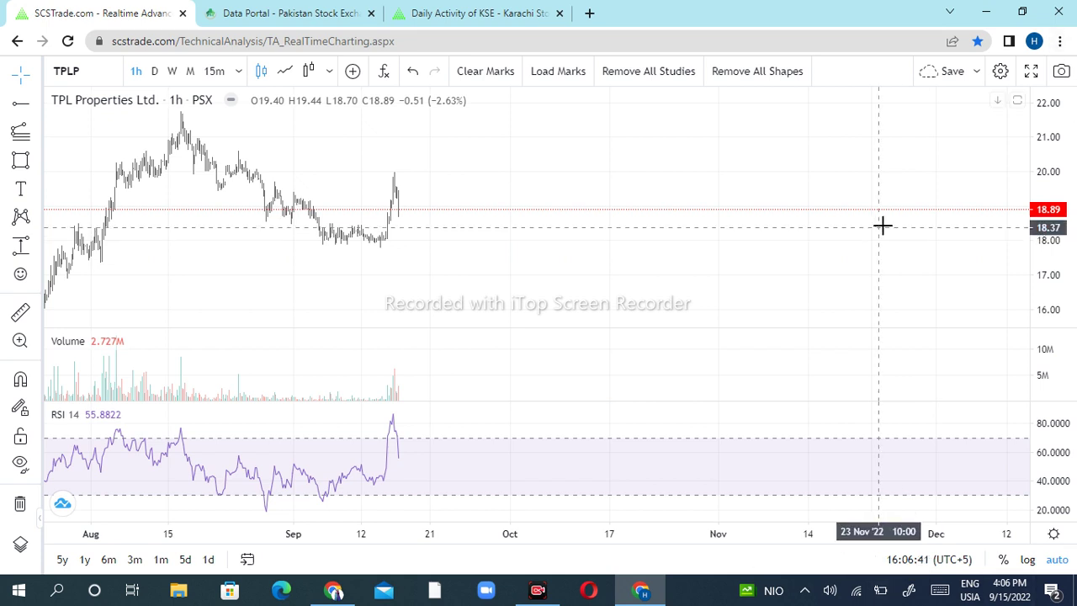
click(491, 508)
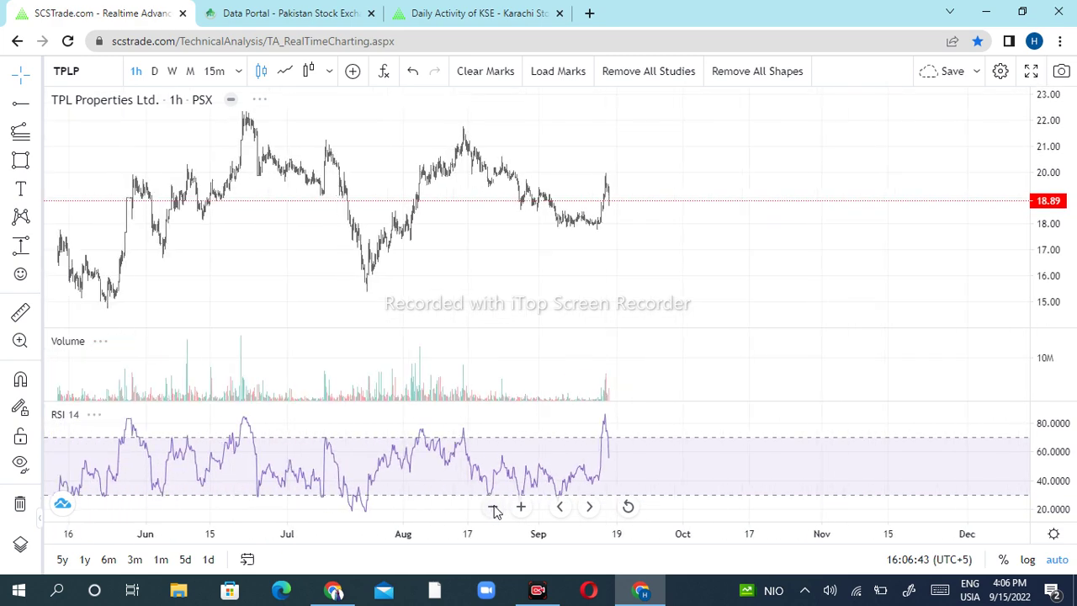
click(490, 508)
click(491, 509)
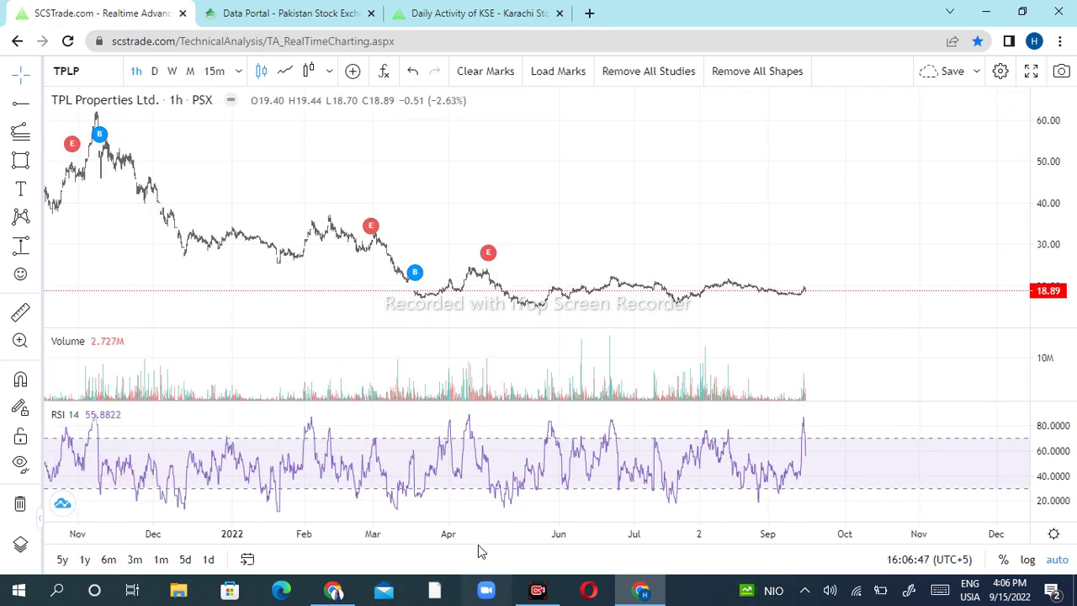
click(628, 506)
drag(709, 260, 180, 72)
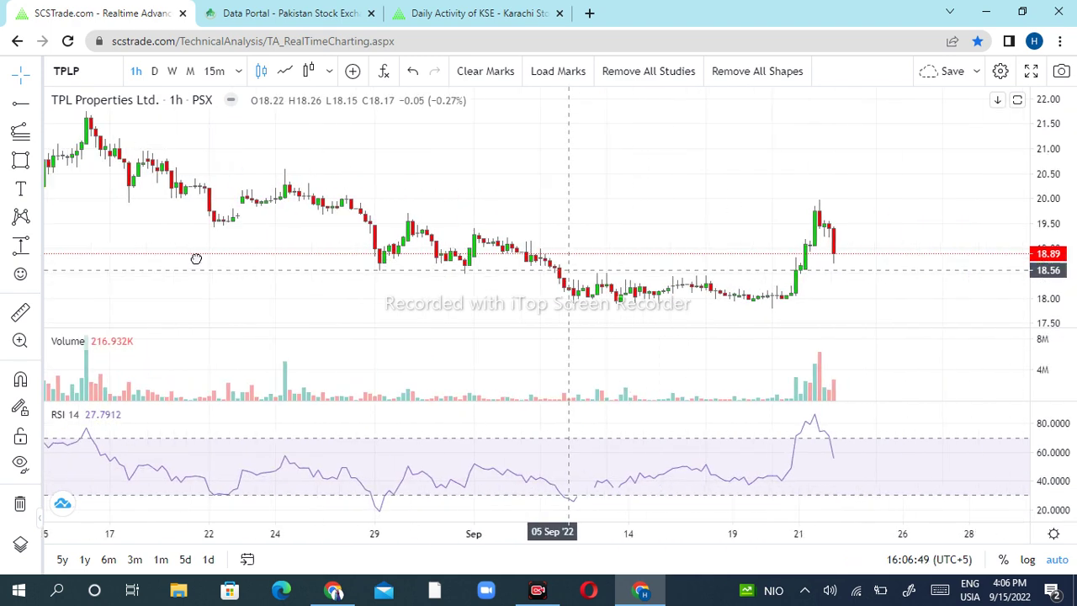
click(229, 73)
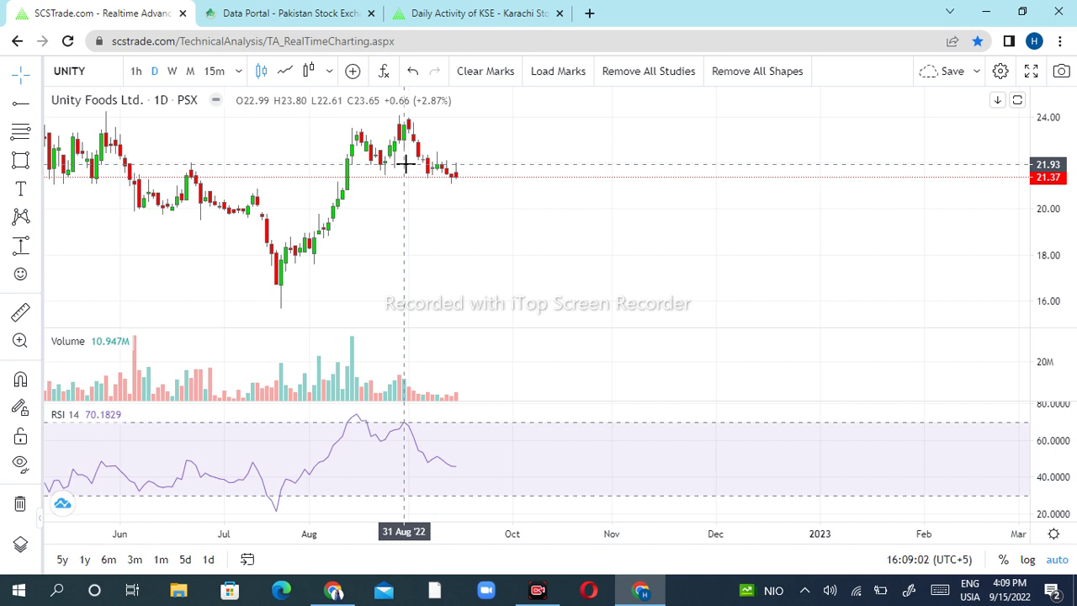
Put Unity Foods on 1-hour candles and pan to its latest September bars
click(137, 70)
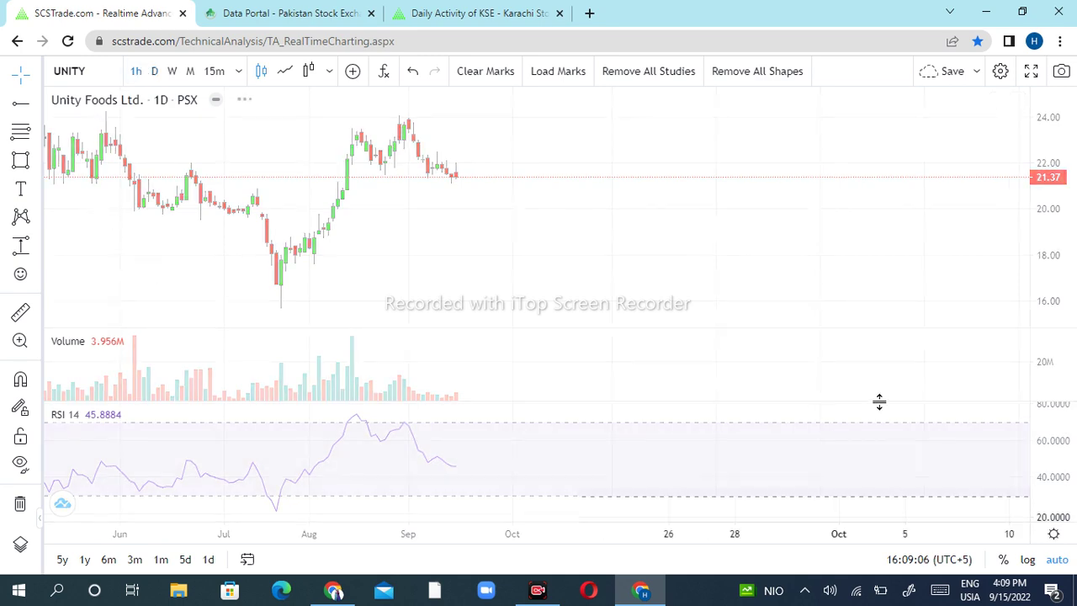
mouse_move(348, 241)
mouse_down()
mouse_move(655, 221)
mouse_move(749, 228)
mouse_up()
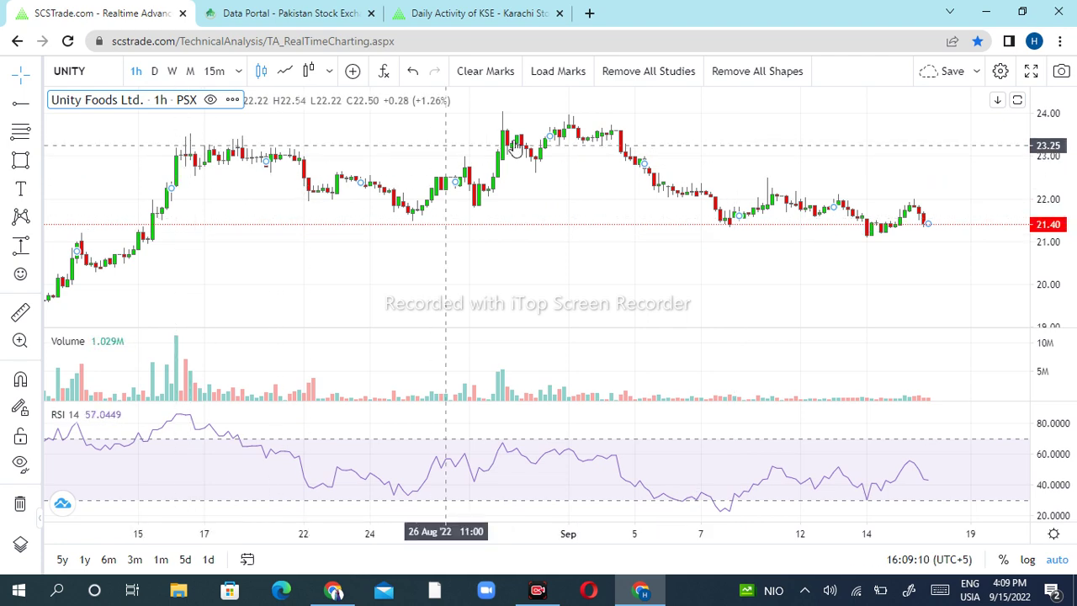
drag(615, 254, 104, 363)
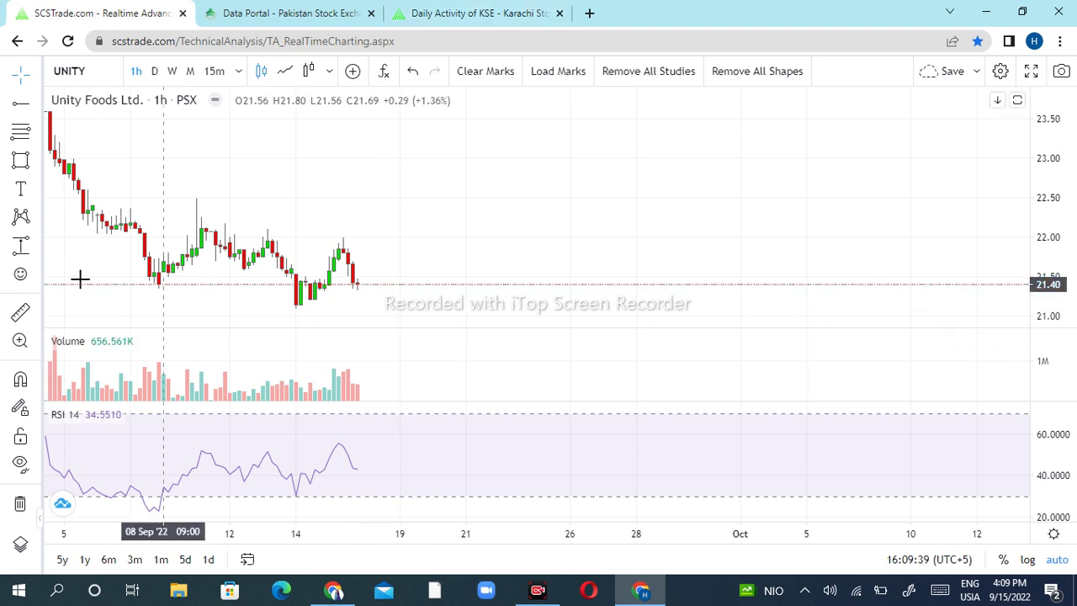
click(21, 103)
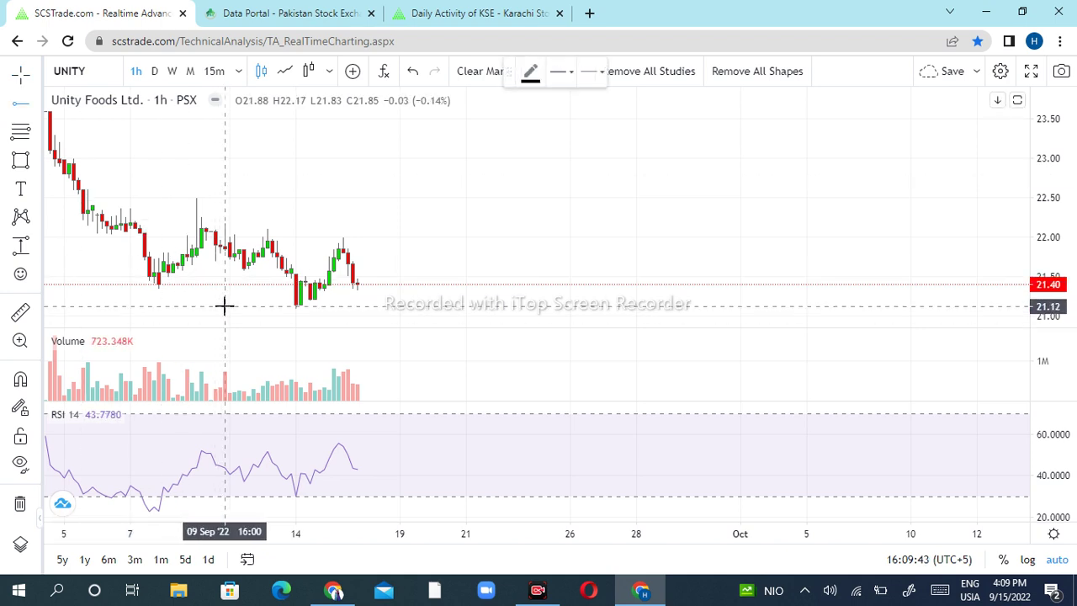
Draw a horizontal support line at 21.12 on UNITY's hourly chart and load KAPCO
click(225, 304)
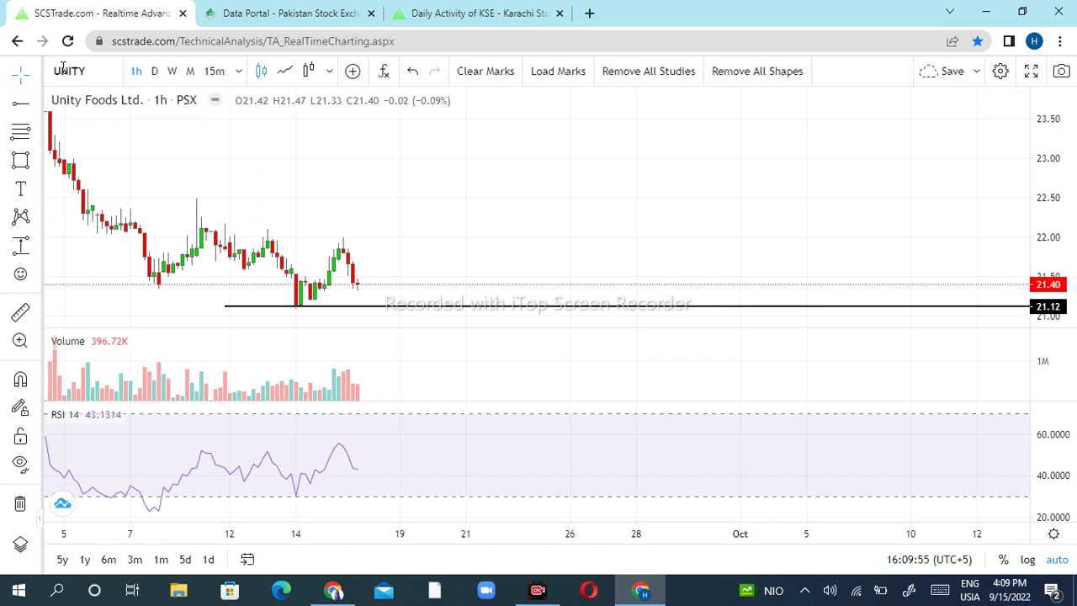
click(216, 73)
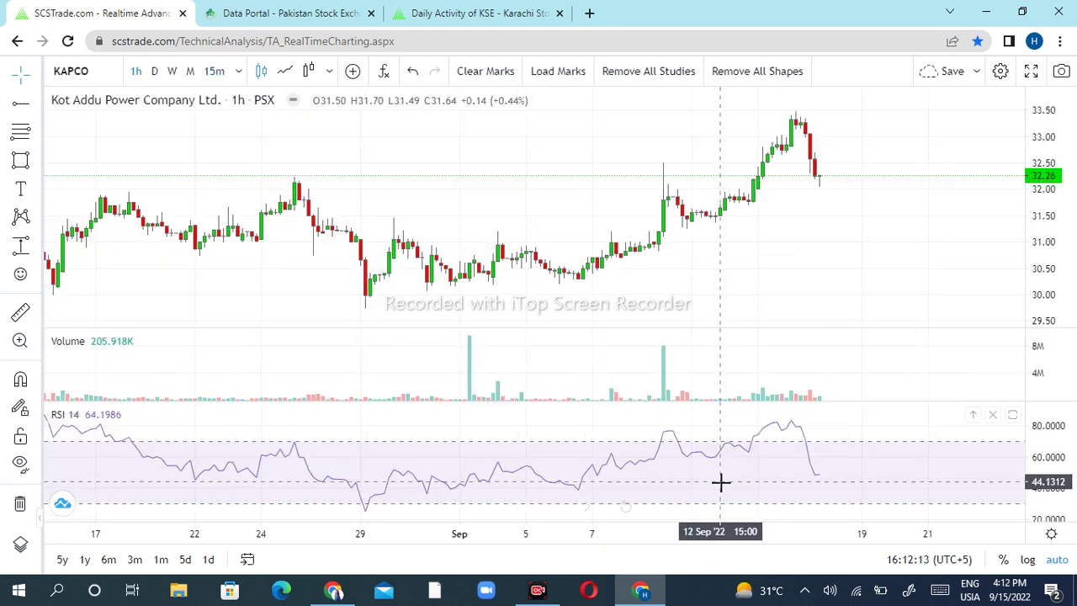
Put KAPCO on 15-minute candles and pan to the early September price jump
scroll(487, 508, up, 1)
scroll(486, 507, down, 2)
scroll(486, 507, down, 1)
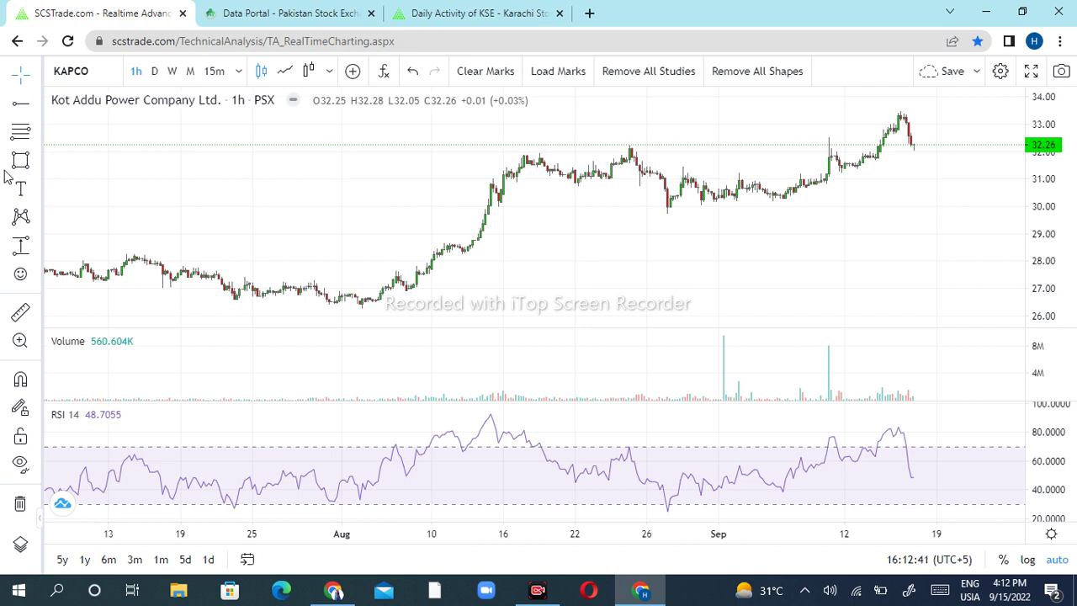
click(224, 74)
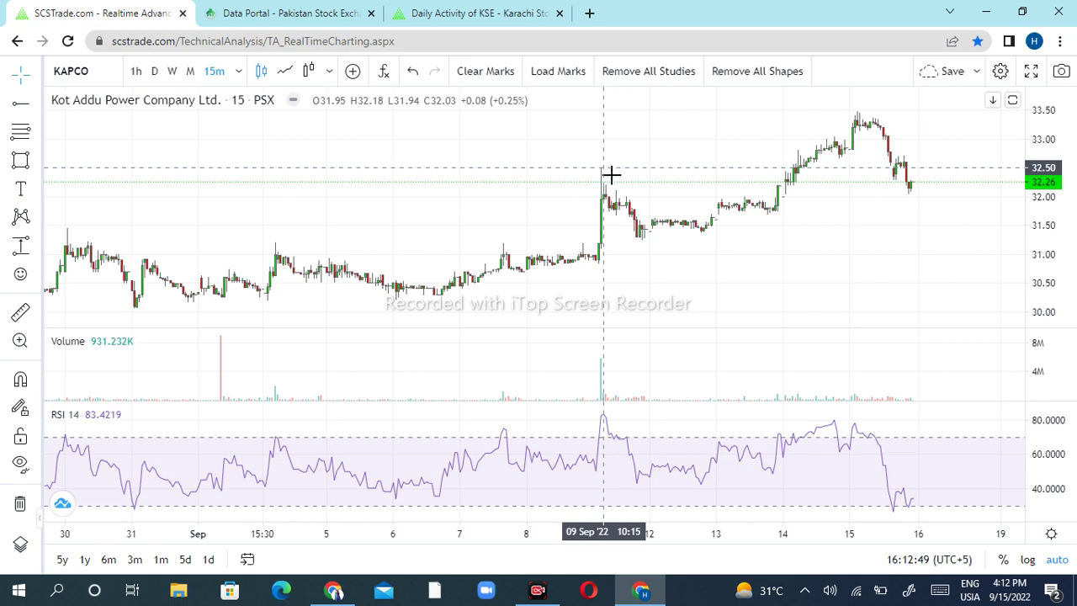
mouse_move(609, 173)
mouse_down()
mouse_move(318, 281)
mouse_move(84, 387)
mouse_up()
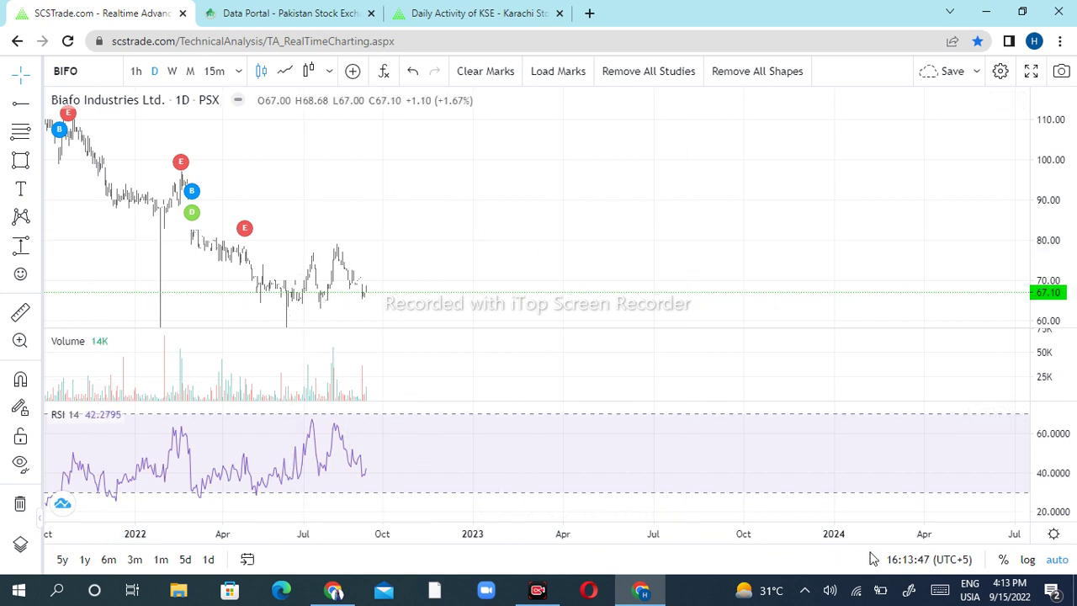
Zoom BIFO's daily chart out step by step until the history reaches back to 2015
click(492, 508)
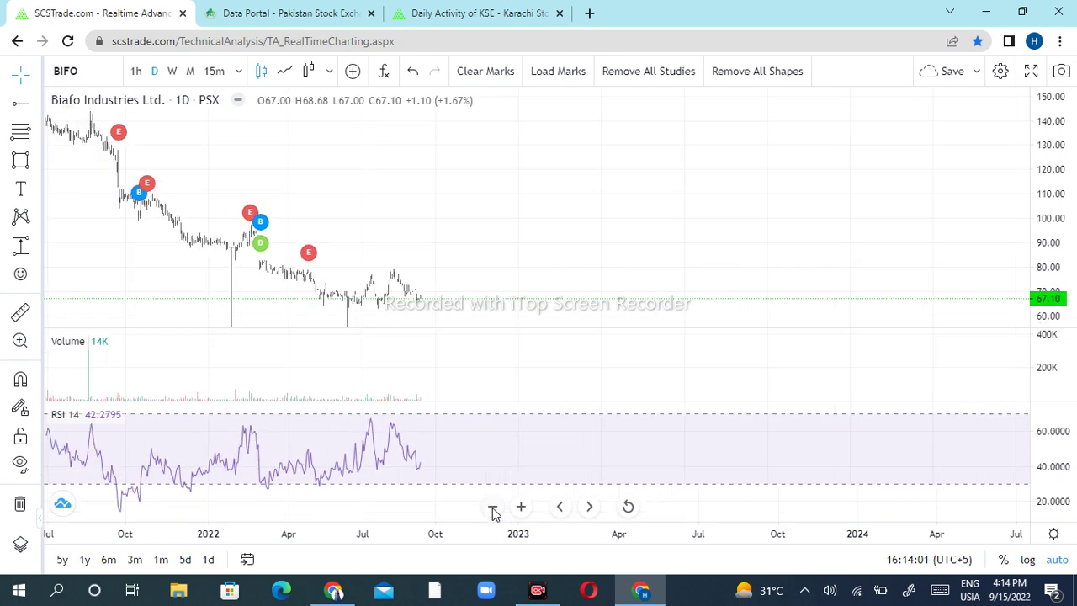
click(492, 509)
click(493, 509)
click(494, 509)
click(493, 510)
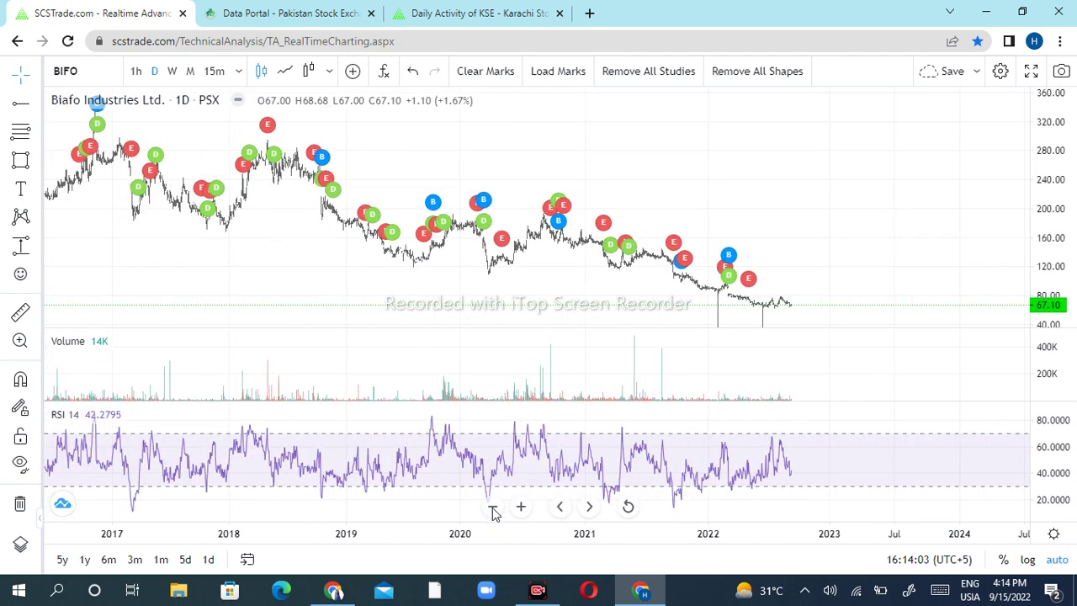
click(493, 510)
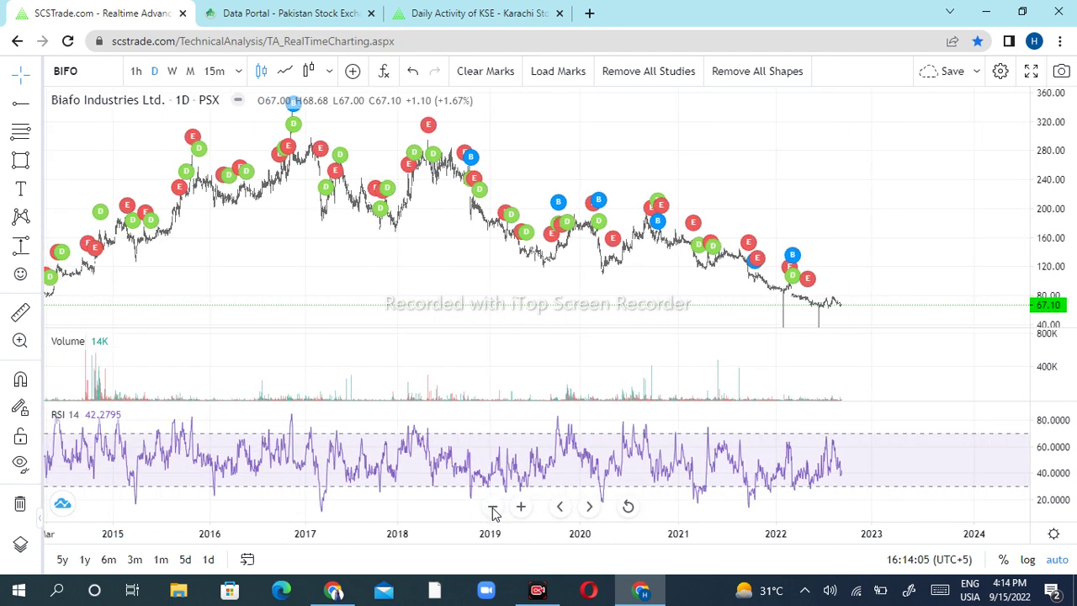
mouse_move(428, 124)
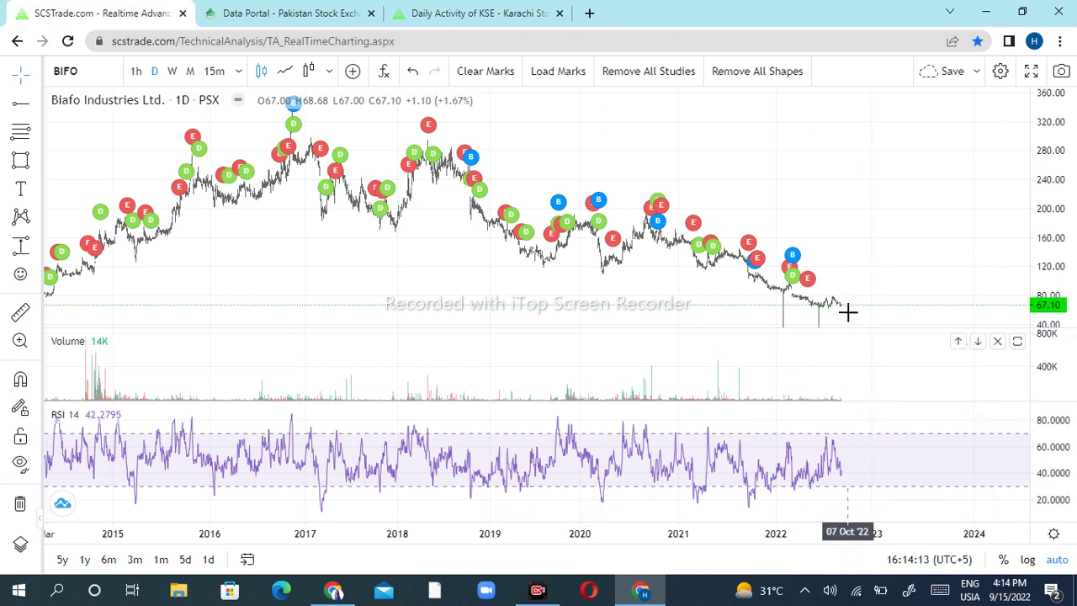
mouse_move(813, 287)
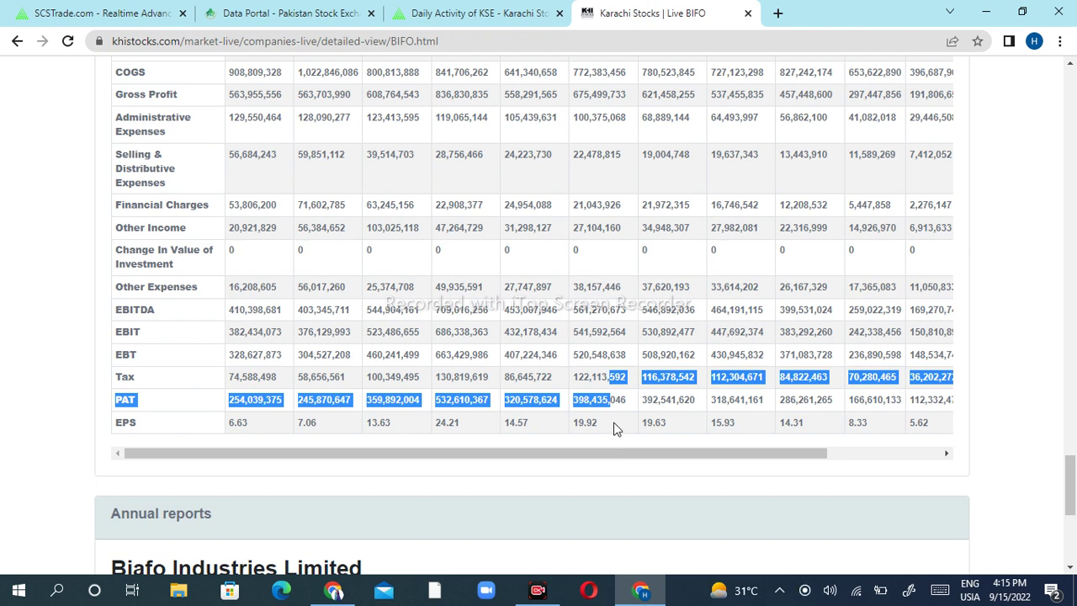
Scroll BIFO's income statement up to reveal the Year header row, 2021 back to 2010
mouse_move(1072, 491)
mouse_down()
mouse_move(1073, 476)
mouse_move(1073, 497)
mouse_up()
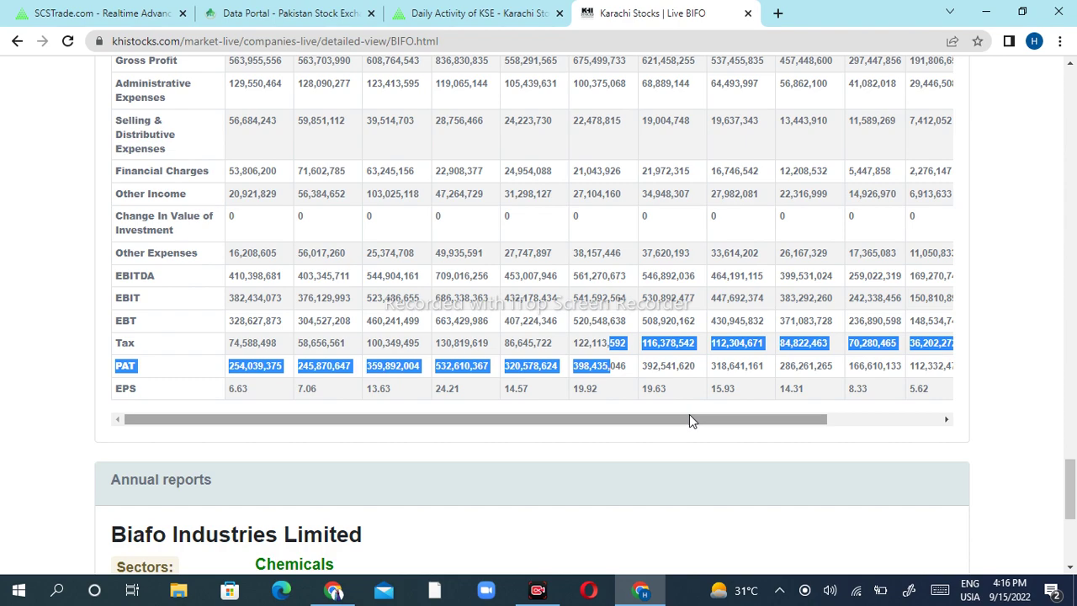
mouse_move(1071, 487)
mouse_down()
mouse_move(1074, 456)
mouse_move(1072, 487)
mouse_up()
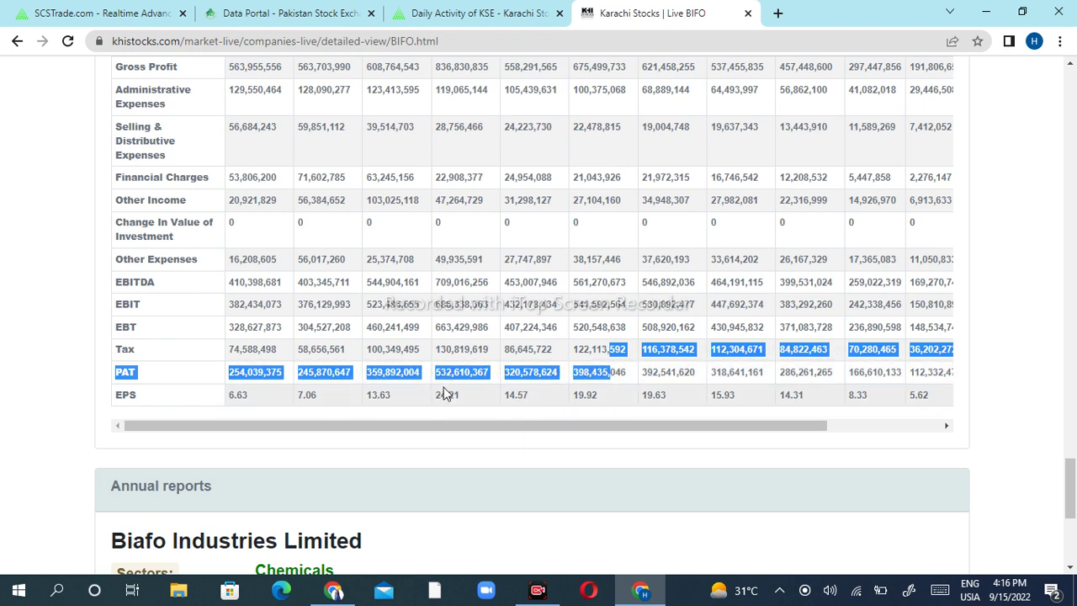
drag(1071, 488, 1072, 477)
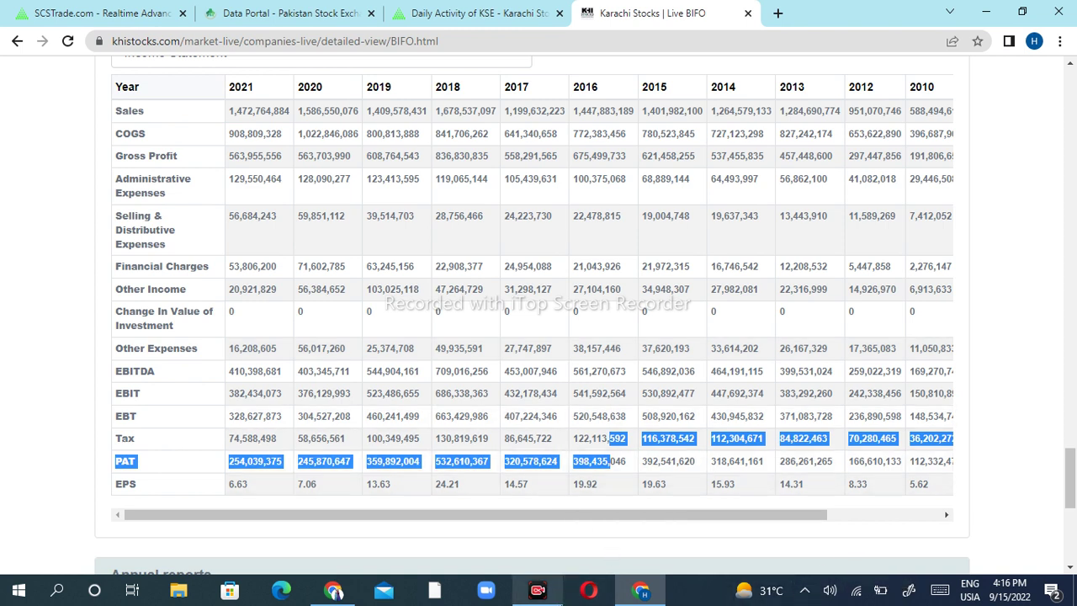
mouse_move(538, 589)
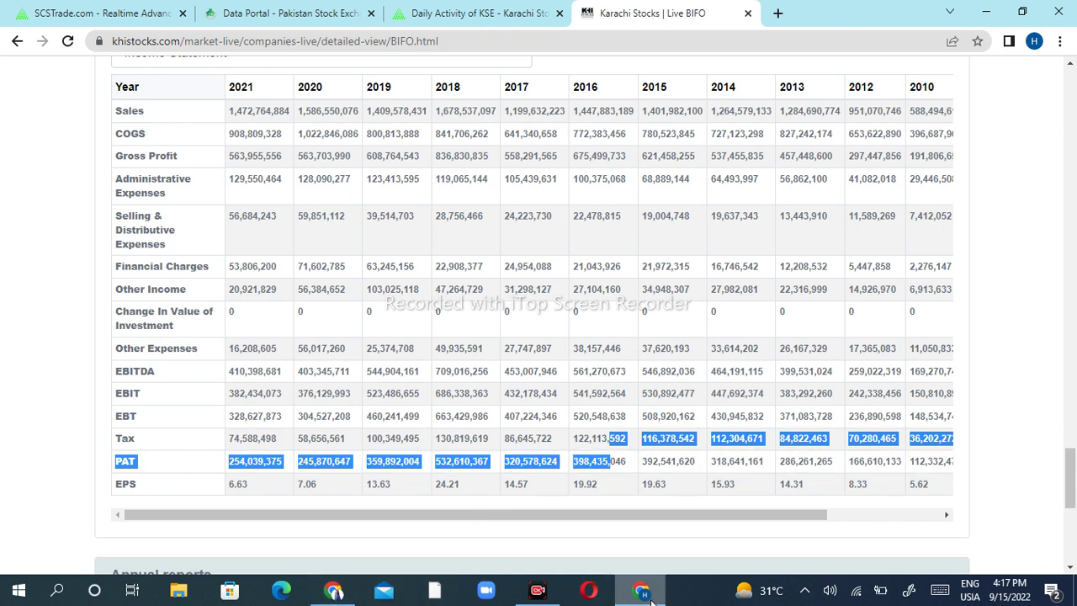
mouse_move(648, 598)
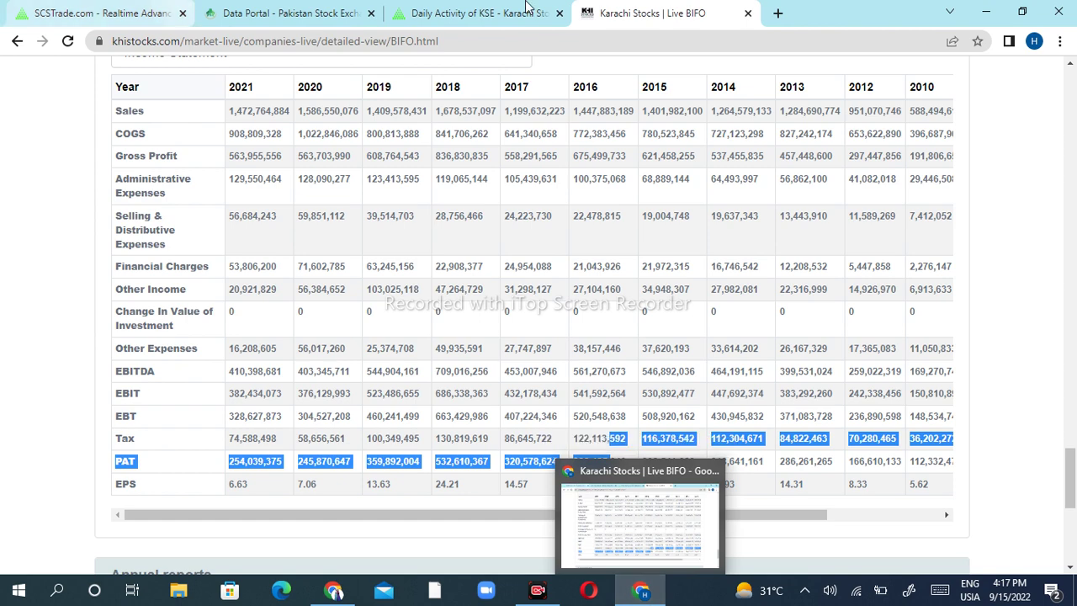
Clear the Tax and PAT row highlight and return to the BIFO chart page
click(972, 395)
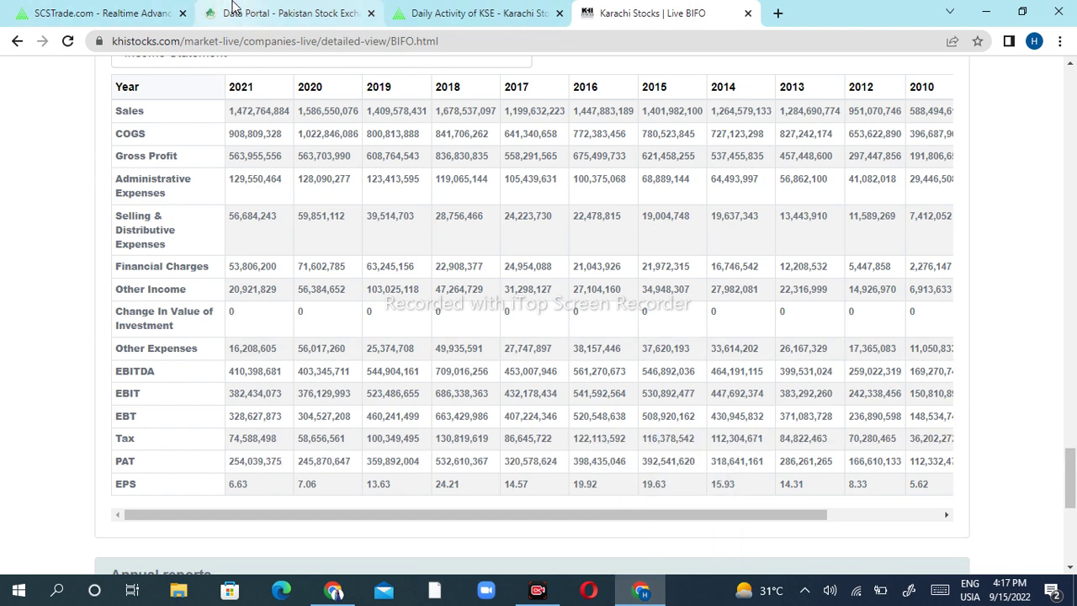
click(277, 13)
click(472, 12)
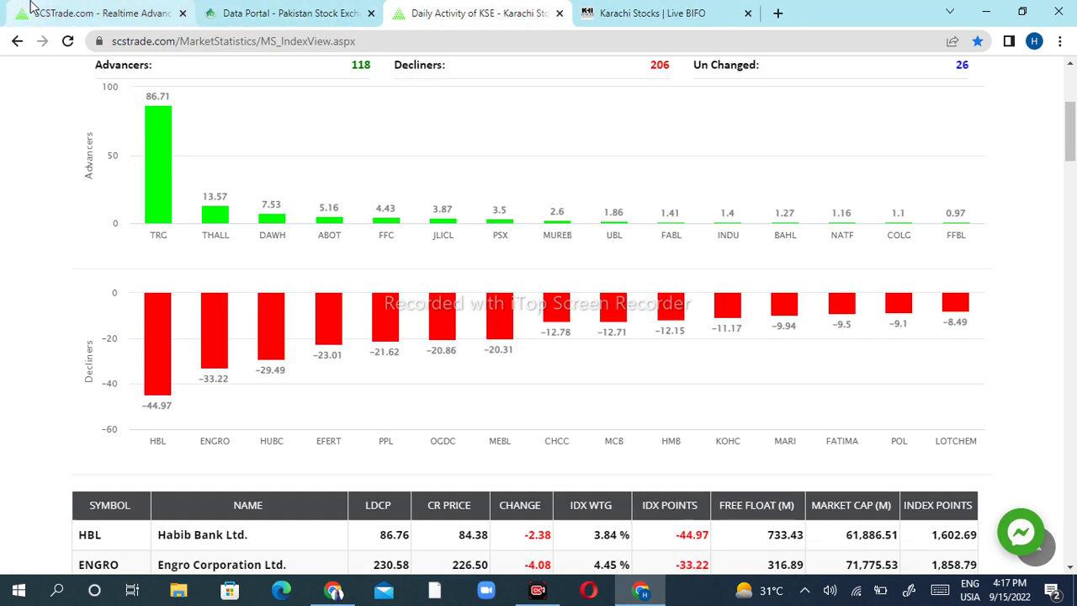
click(109, 12)
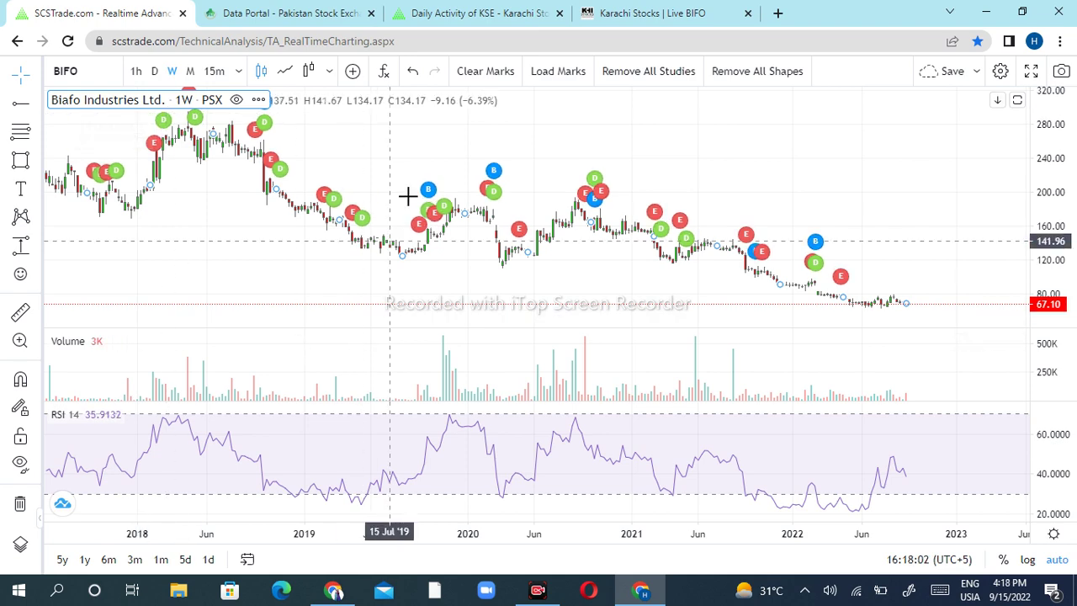
Frame BIFO's weekly chart on 2020–2022 and make the RSI pane taller
mouse_move(428, 192)
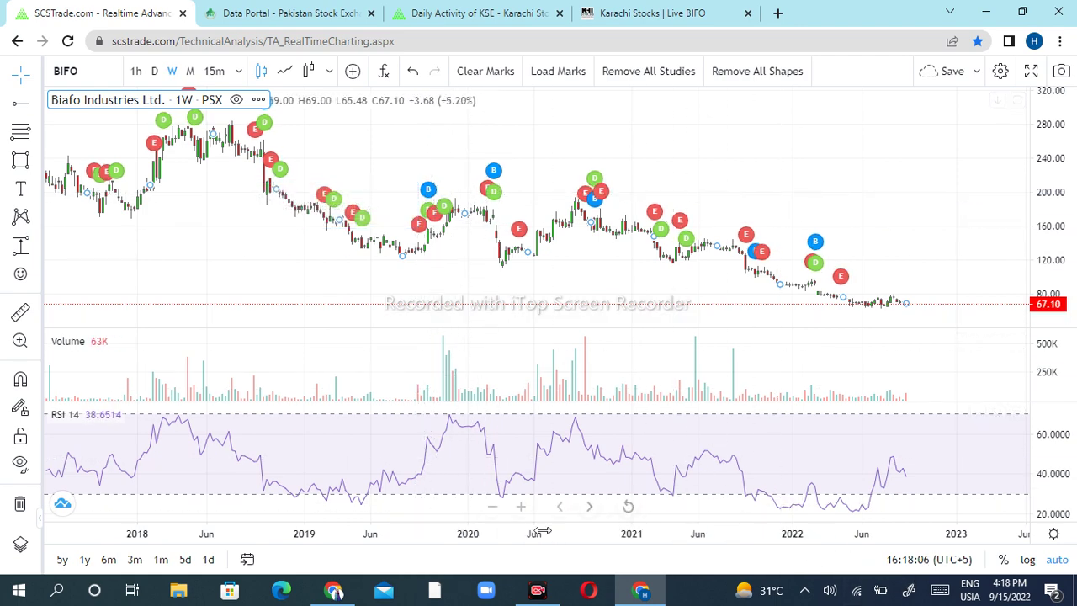
click(492, 509)
click(493, 509)
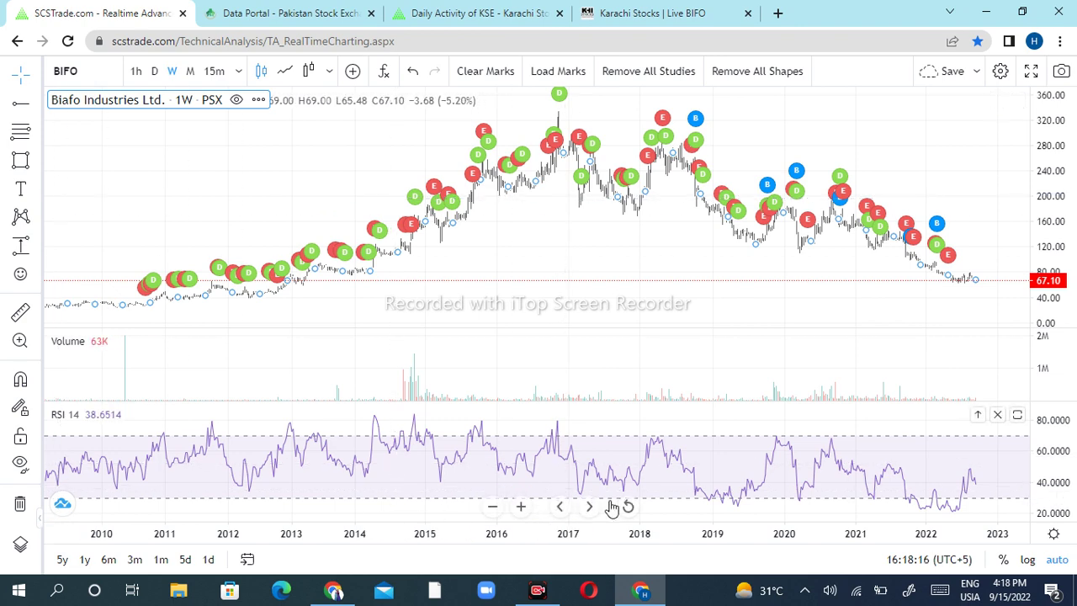
scroll(652, 439, up, 5)
drag(565, 392, 180, 392)
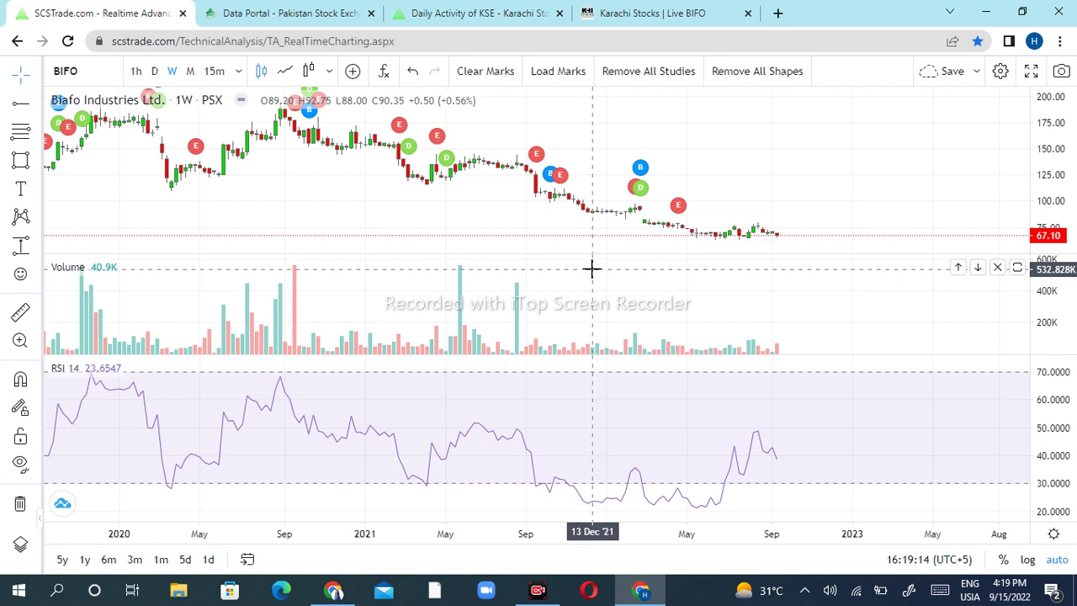
click(130, 66)
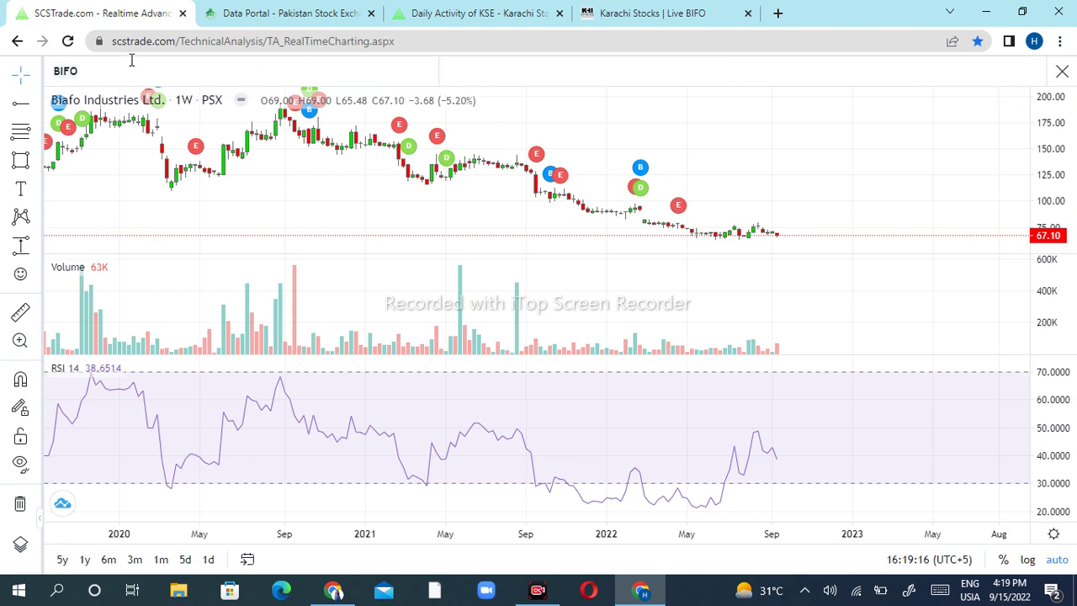
Type ENGR in the symbol search, then erase it, leaving the symbol list open and empty
text(ENGR)
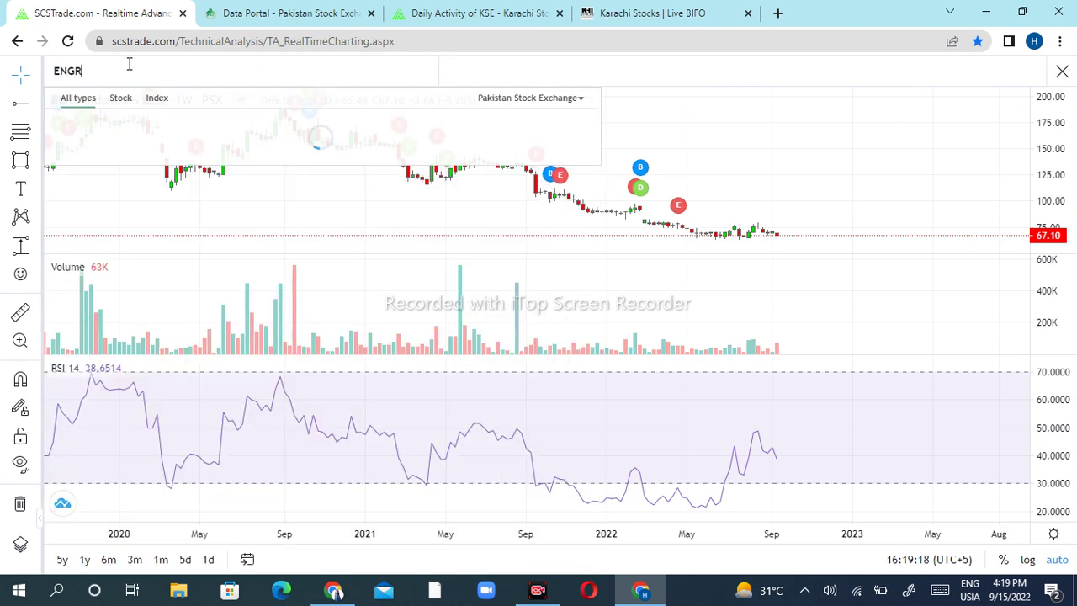
key(BackSpace)
key(BackSpace)
key(BackSpace)
text(E)
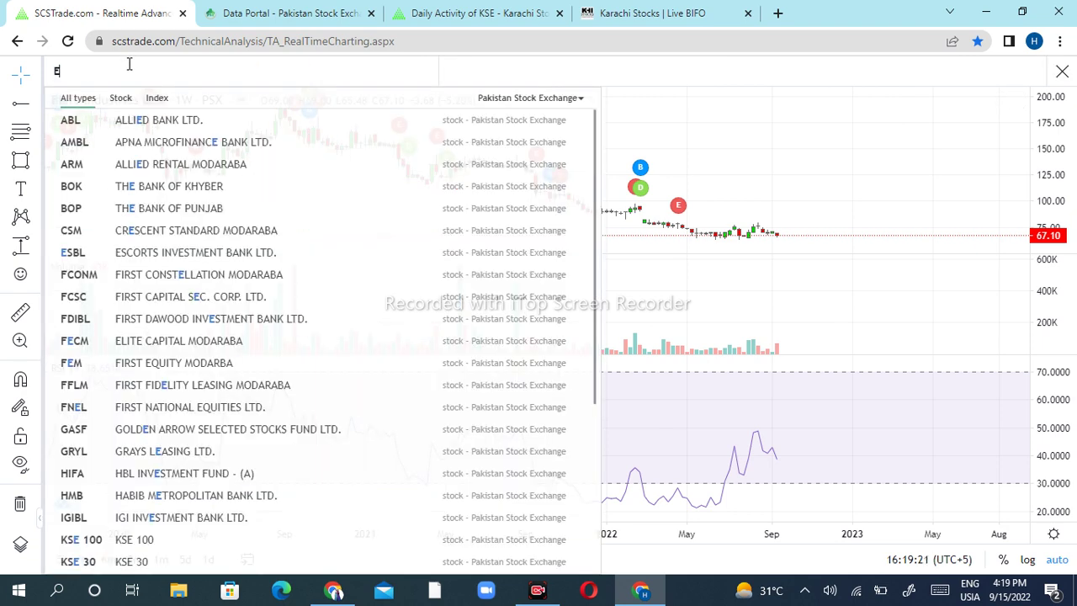
key(BackSpace)
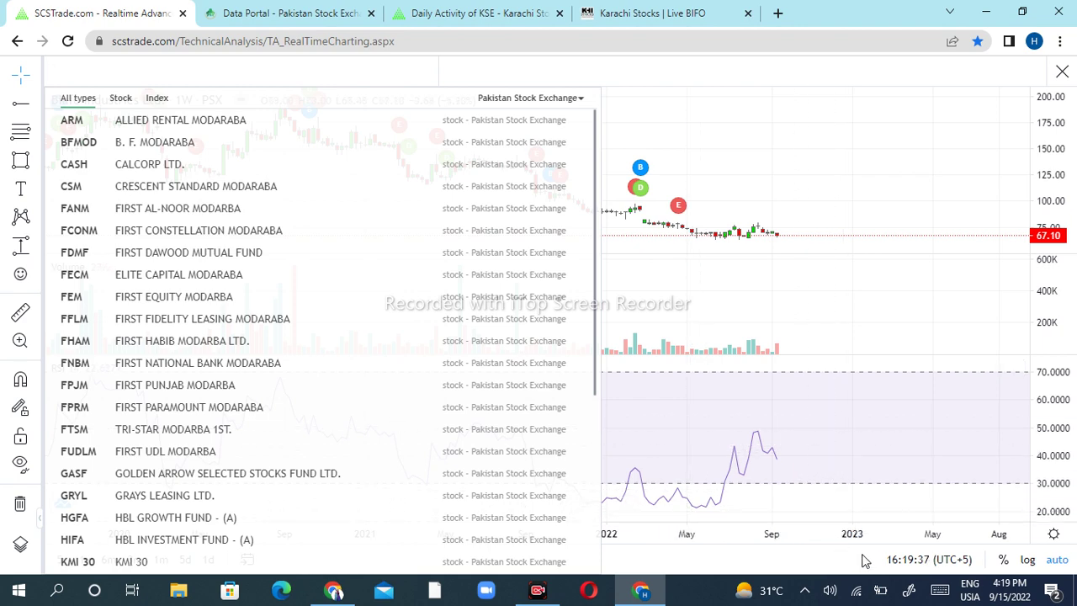
key(ctrl+Tab)
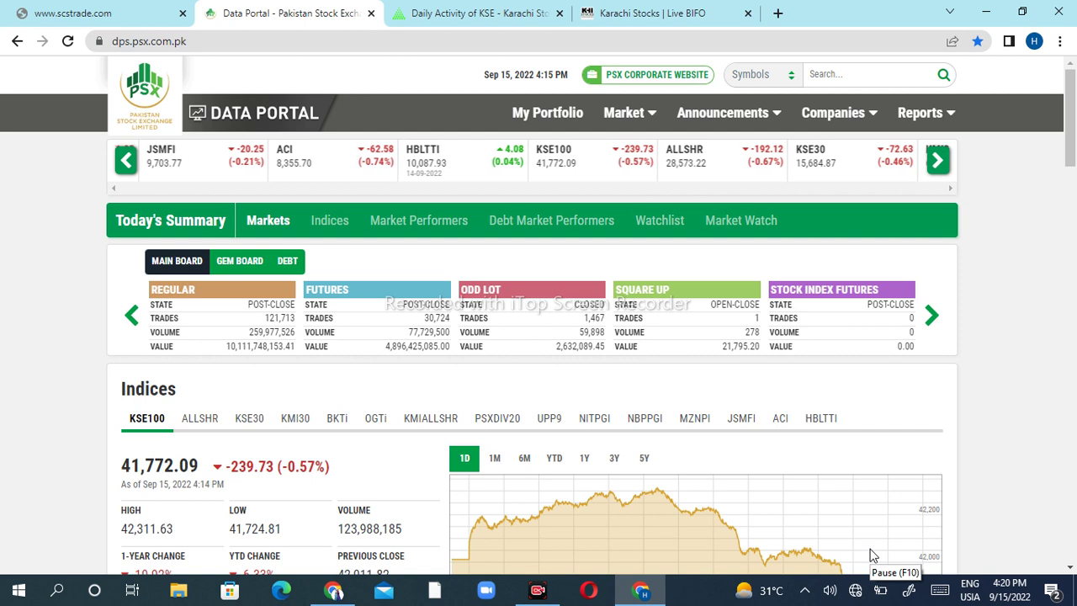